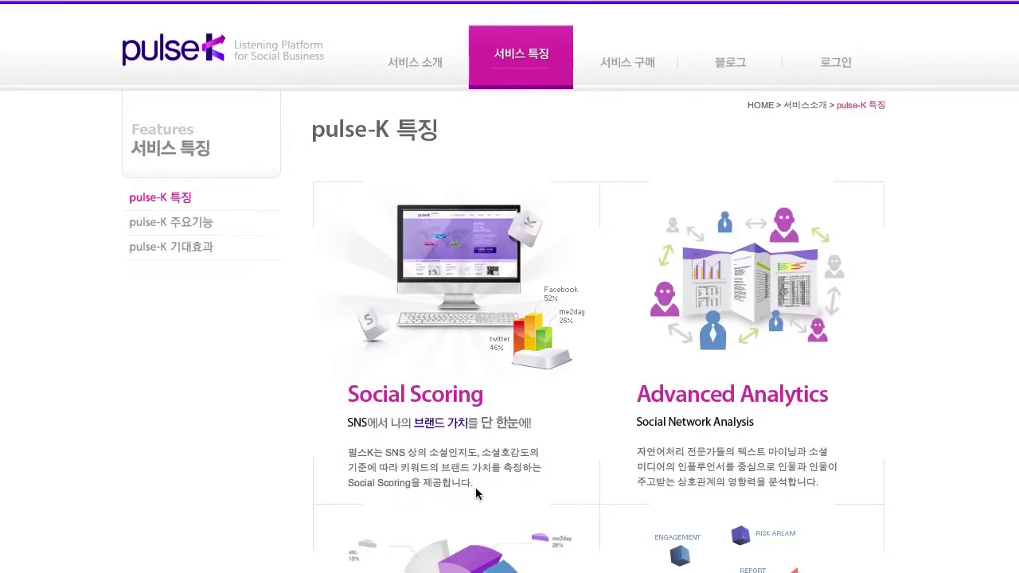
Read the pulse-K features overview and open the Real-time Monitoring Social Reputation entry under pulse-K 주요기능.
scroll(804, 482, "down", 1)
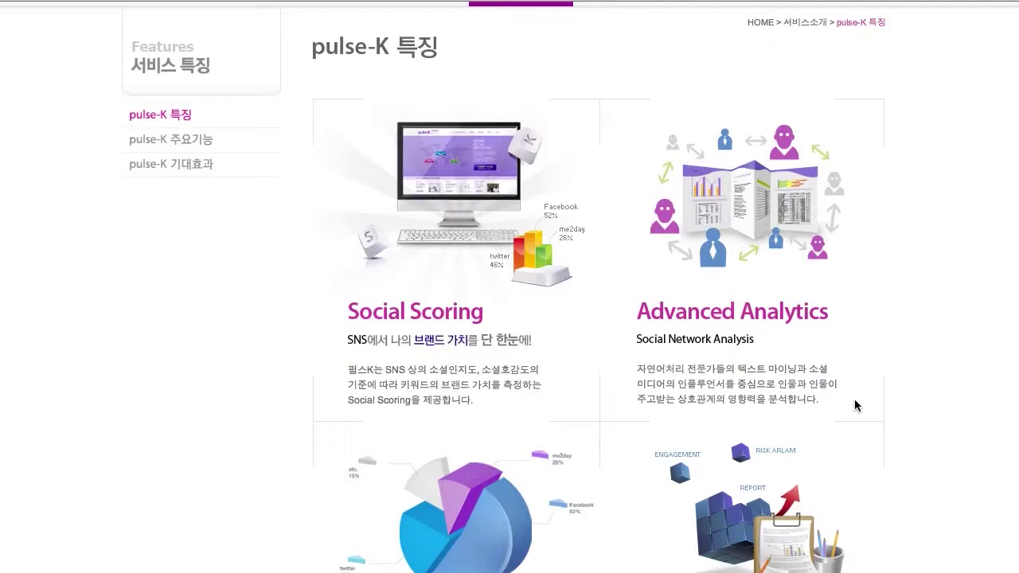
scroll(899, 344, "up", 1)
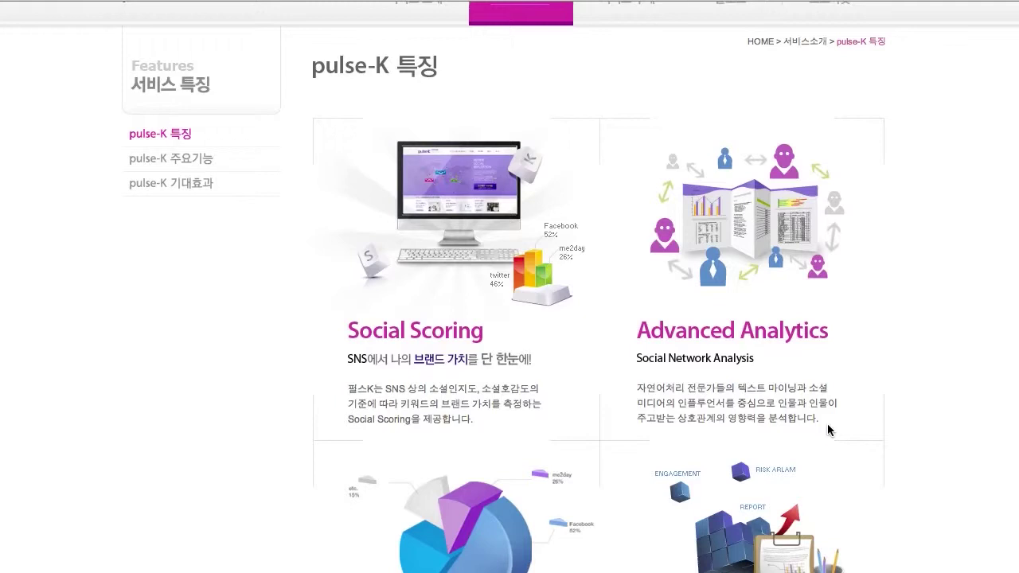
scroll(828, 430, "up", 2)
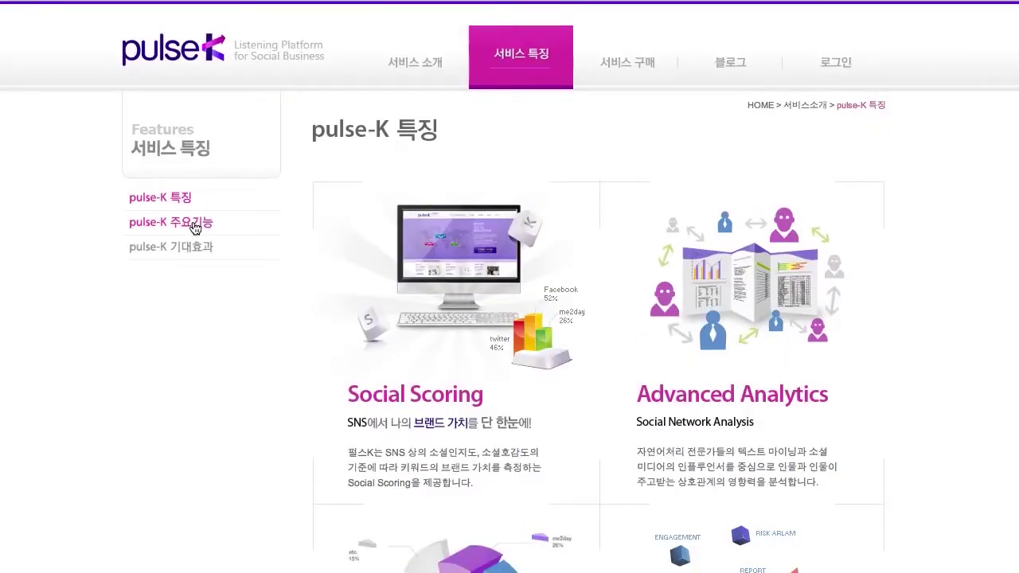
left_click(193, 225)
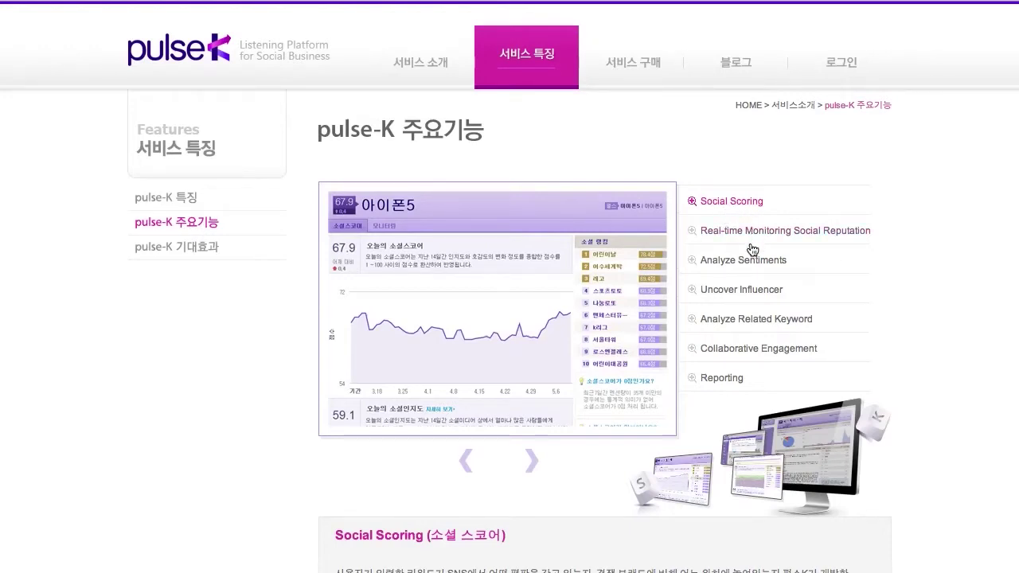
left_click(751, 231)
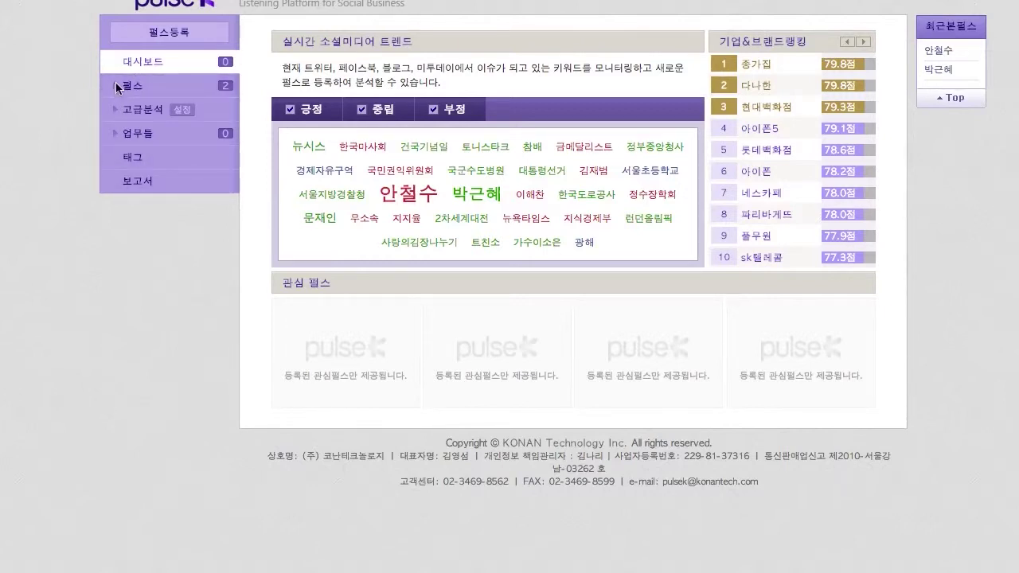
Start registering a new pulse with 문재인 as both its name and its official keyword.
left_click(130, 88)
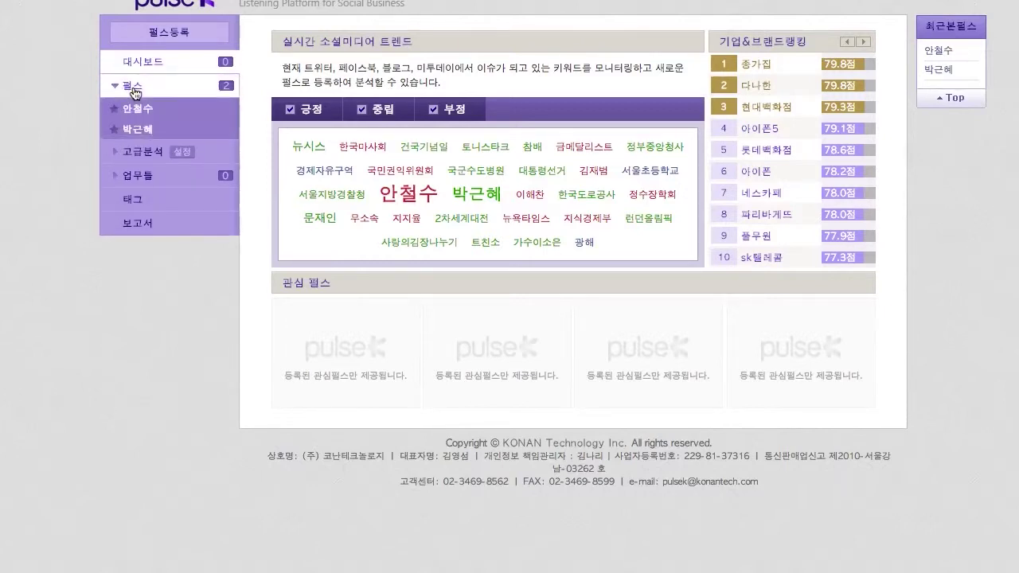
left_click(169, 32)
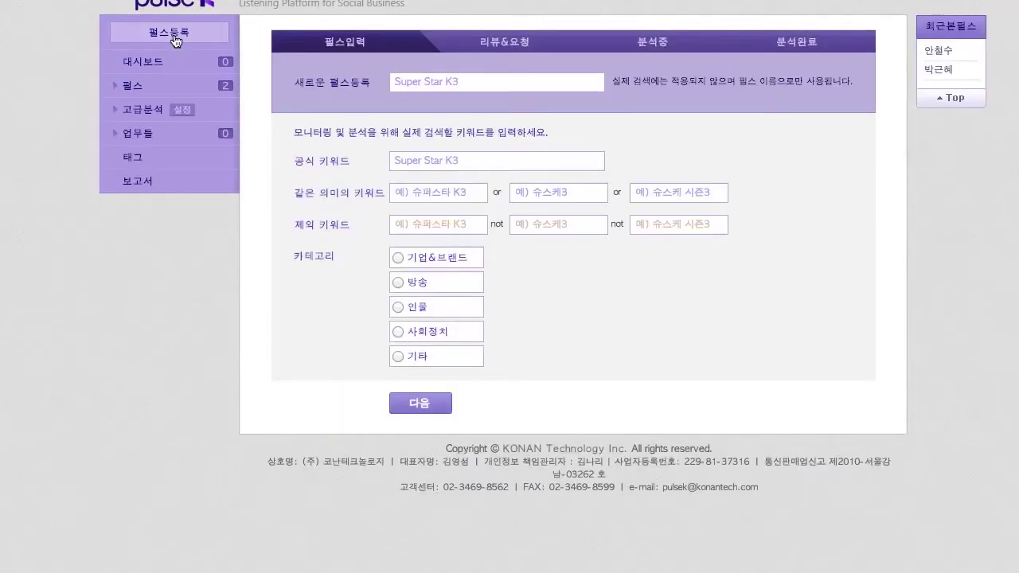
left_click(468, 83)
type("문")
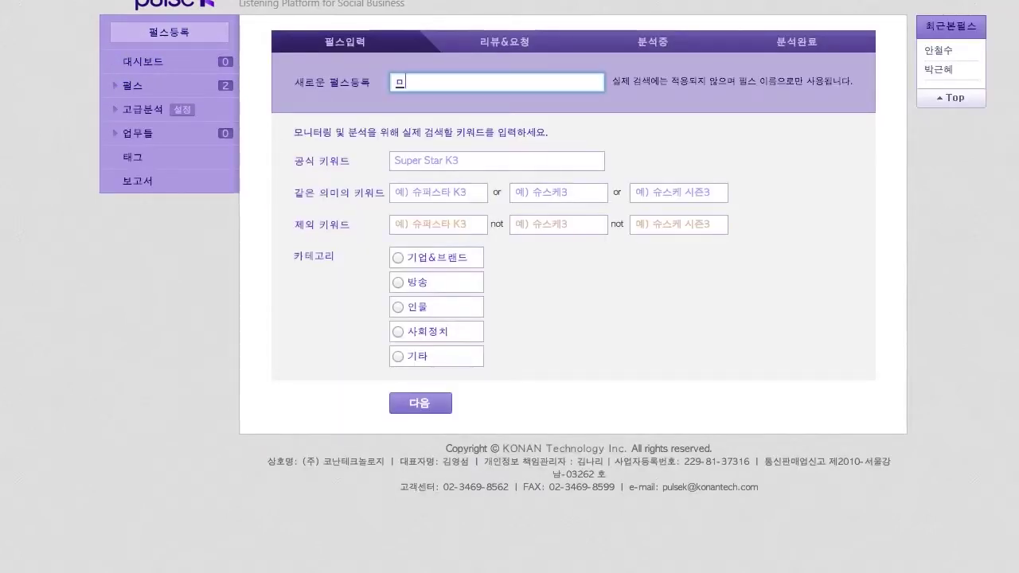
type("재인")
key("Tab")
type("문쟁인")
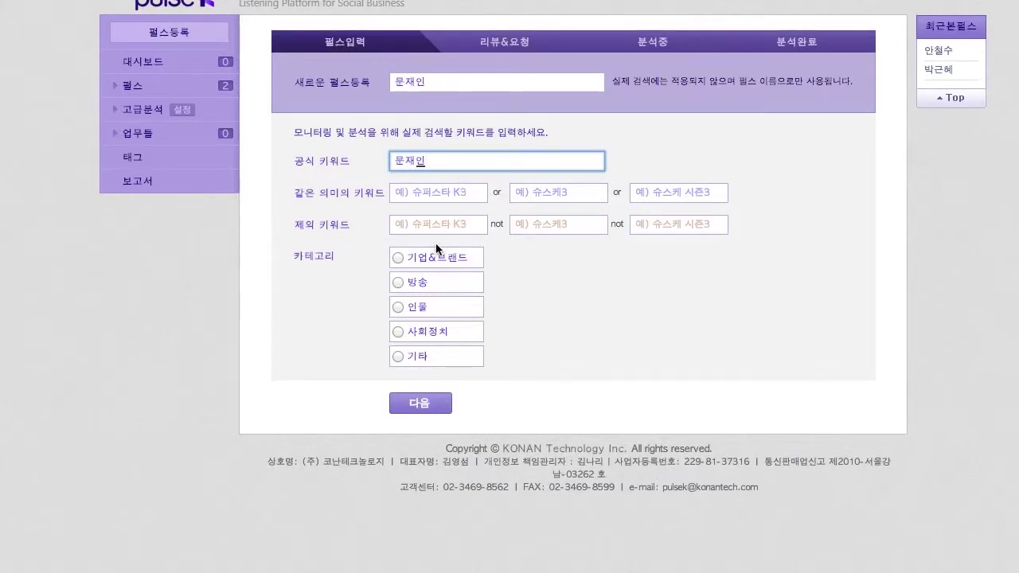
Set the new pulse's category to 사회정치 with the subcategory 정당 and continue to the review stage.
left_click(397, 332)
left_click(524, 310)
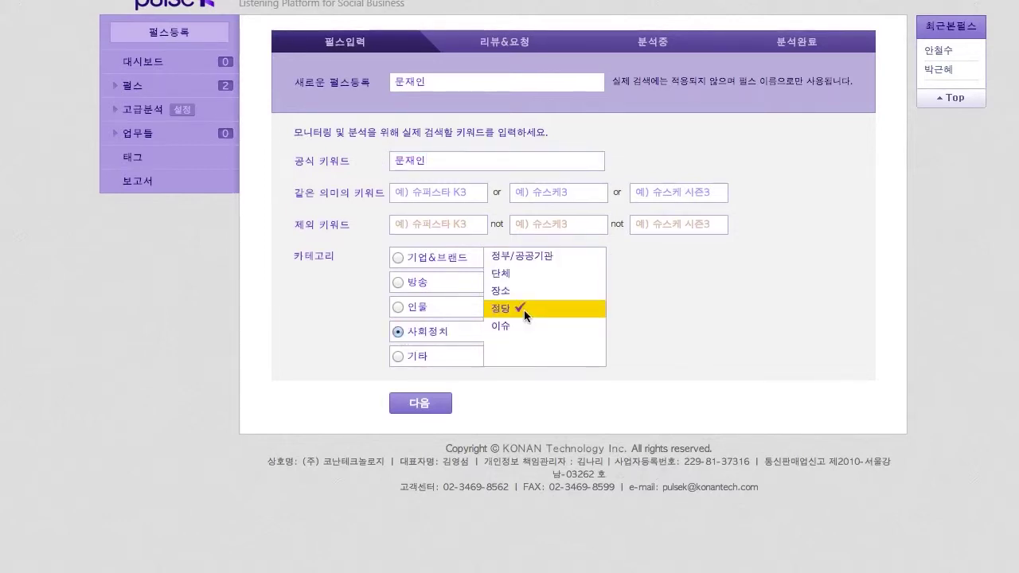
left_click(420, 402)
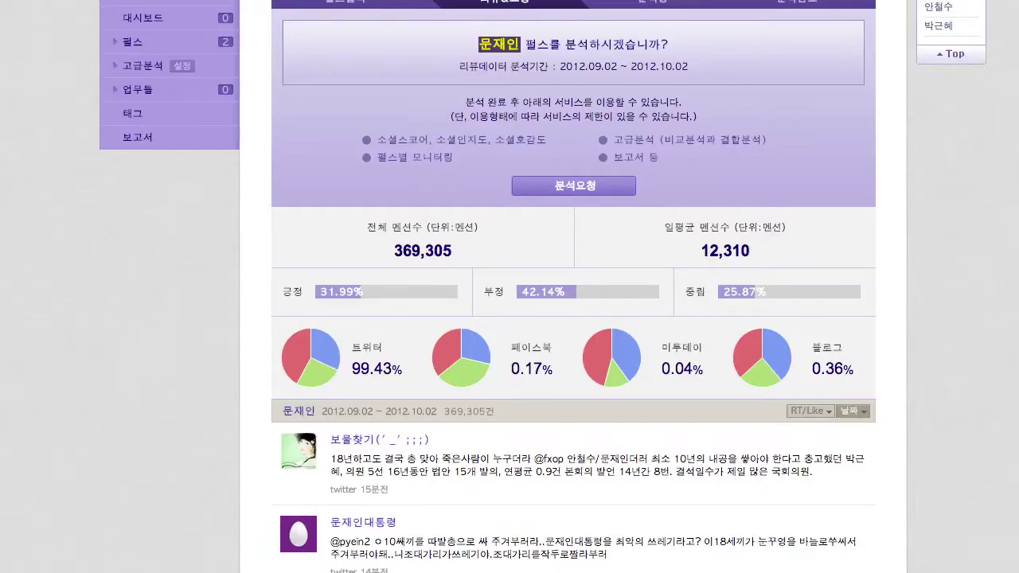
Check the review data for the 문재인 pulse, request its analysis and accept the registration notice.
scroll(589, 124, "up", 2)
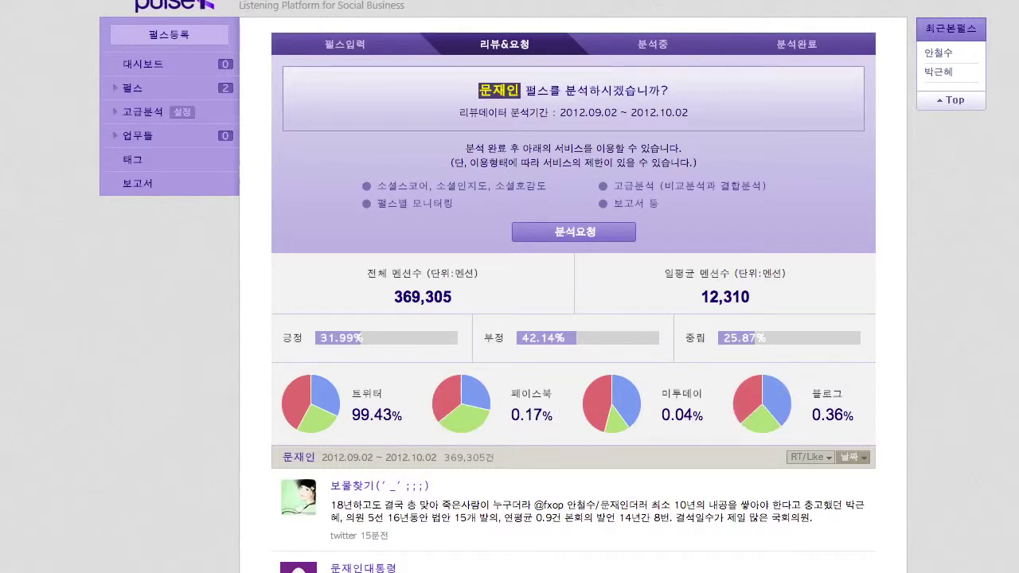
scroll(574, 287, "down", 1)
scroll(489, 506, "down", 3)
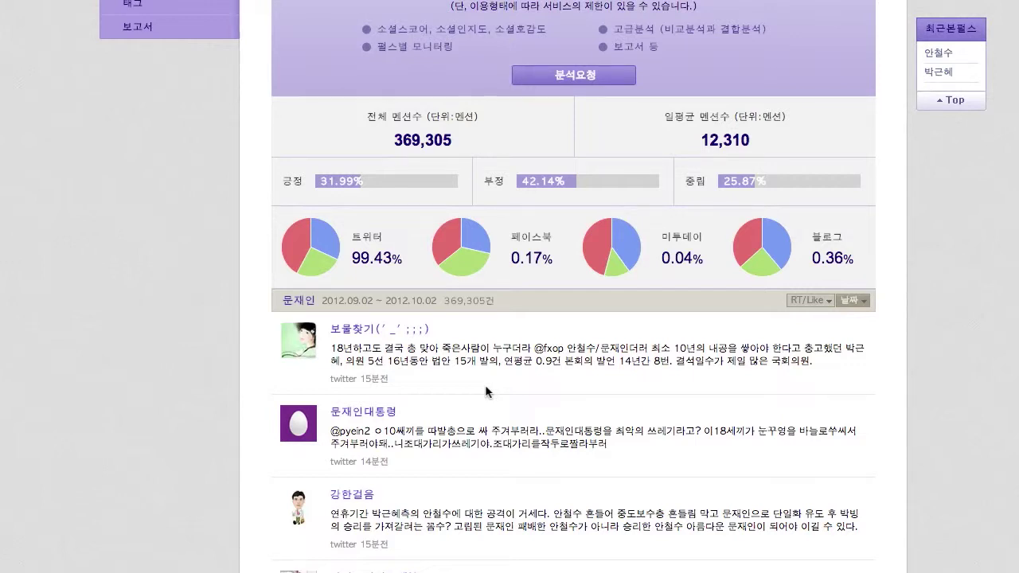
scroll(793, 442, "down", 1)
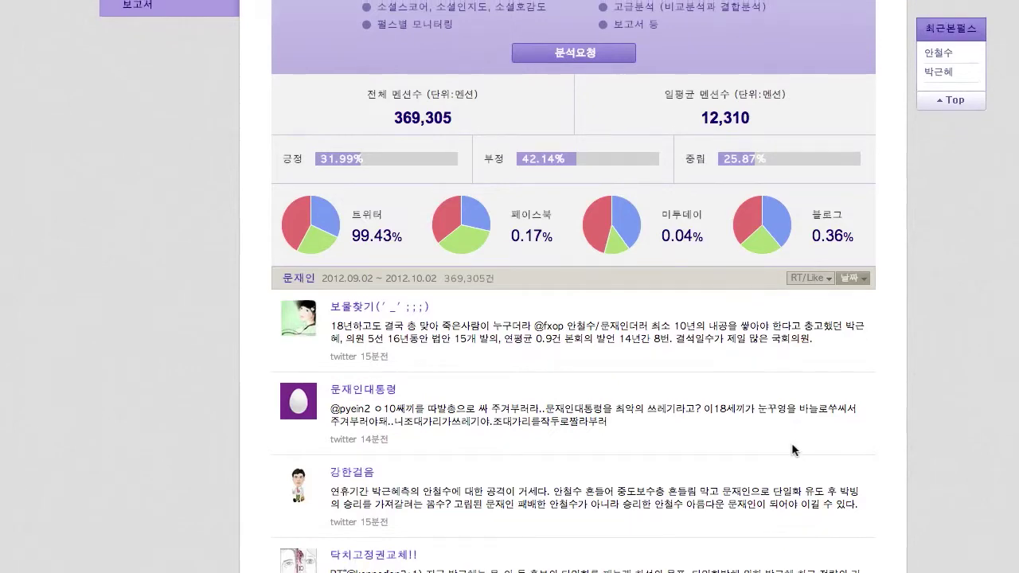
scroll(796, 446, "up", 3)
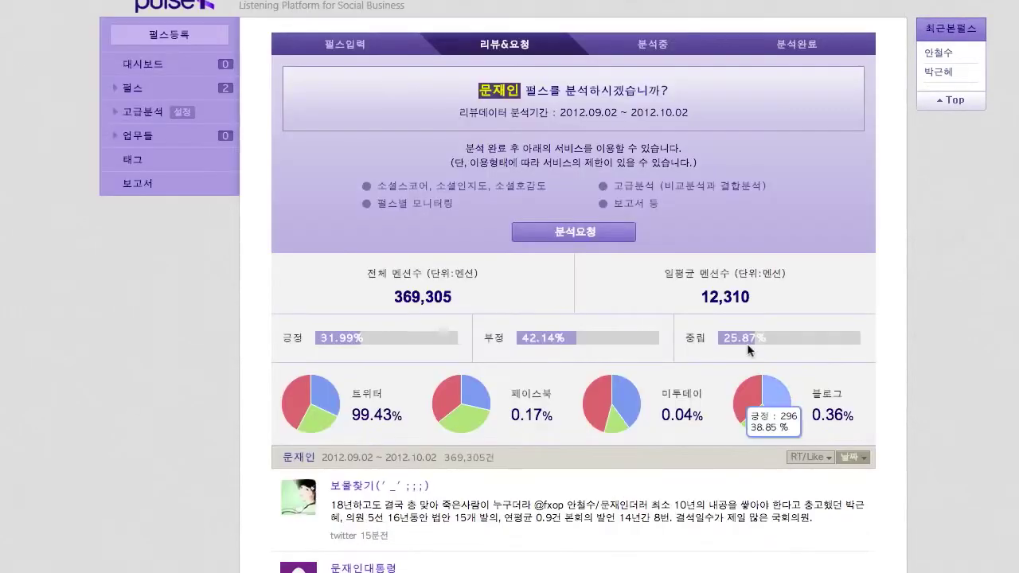
left_click(576, 233)
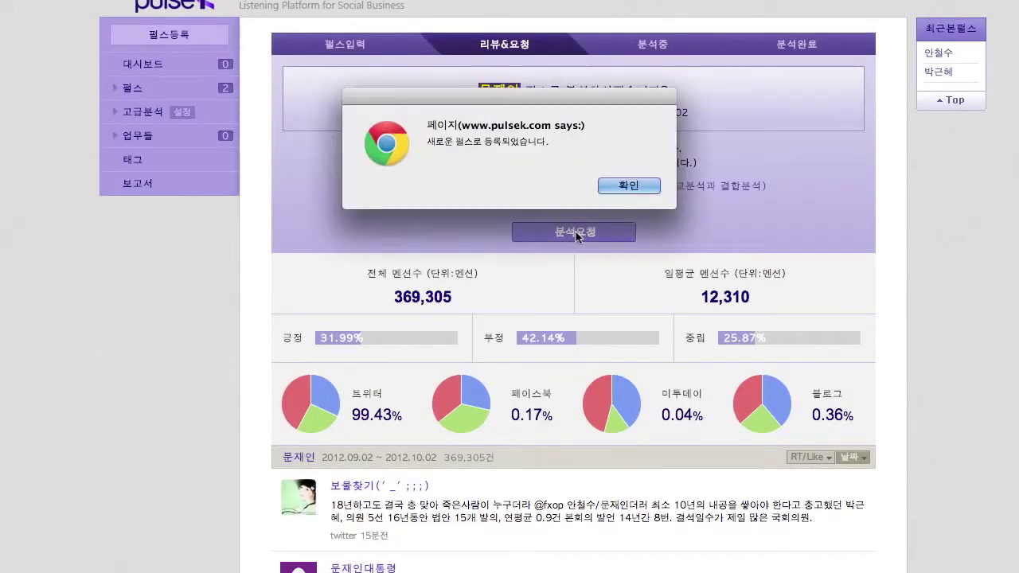
left_click(626, 191)
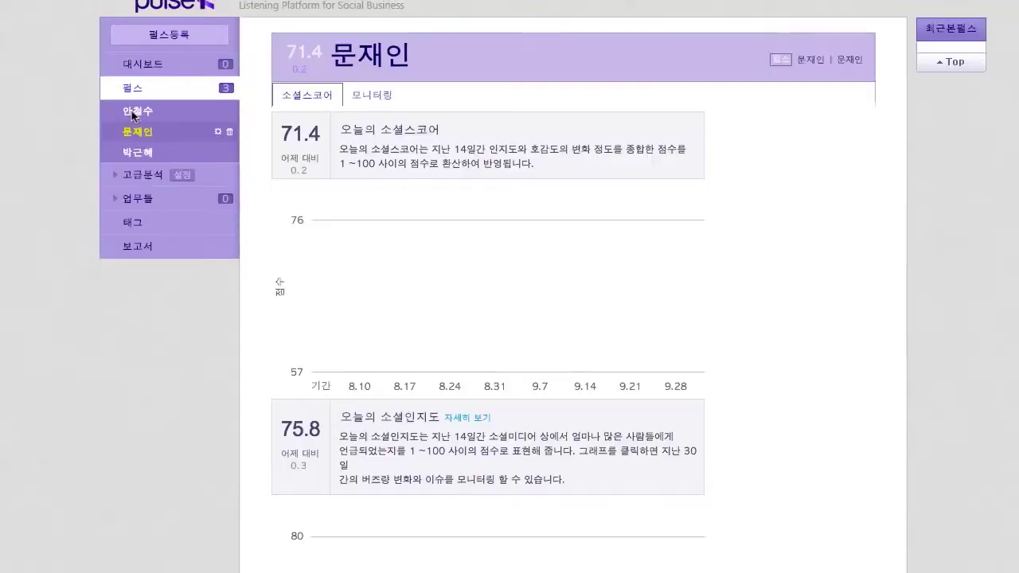
Expand the pulse list and examine the social score, awareness and favorability charts of the 문재인 pulse.
left_click(129, 93)
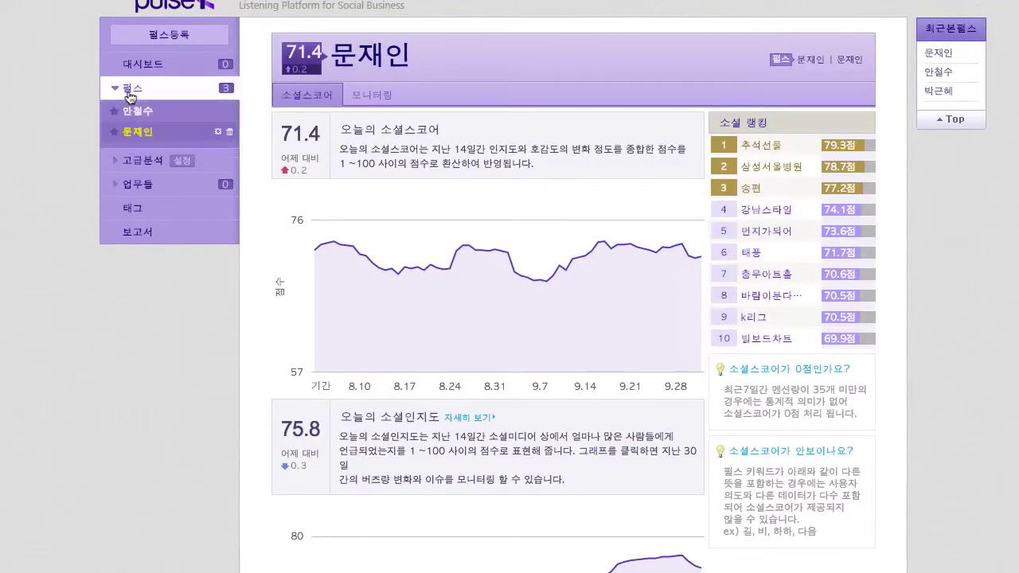
scroll(297, 170, "down", 1)
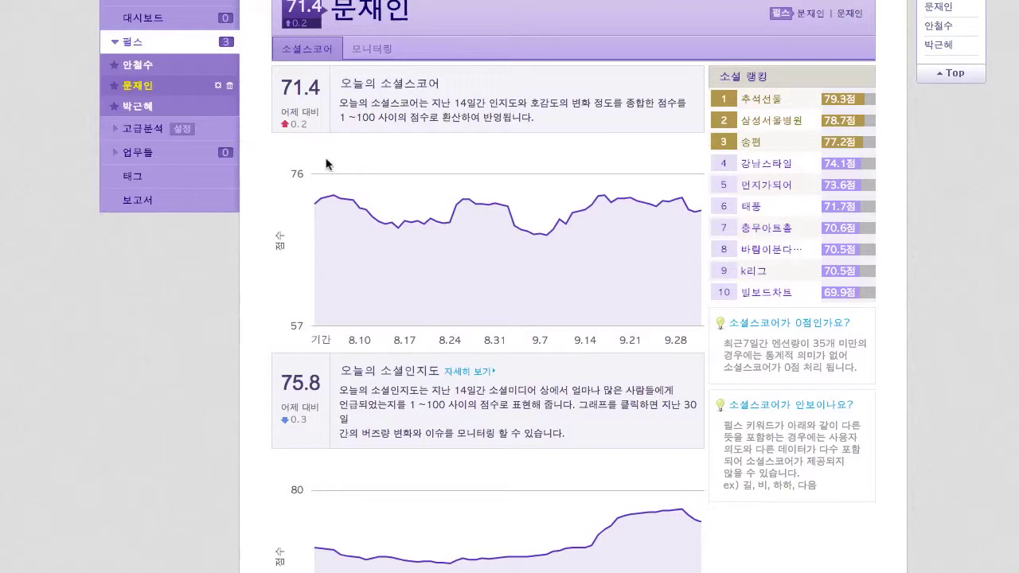
scroll(372, 163, "down", 2)
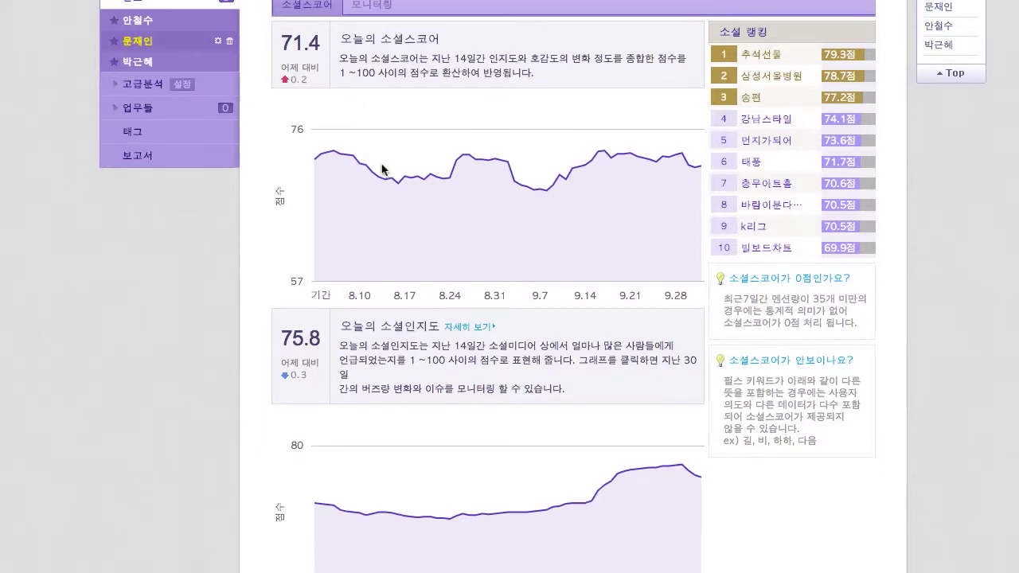
scroll(382, 169, "down", 3)
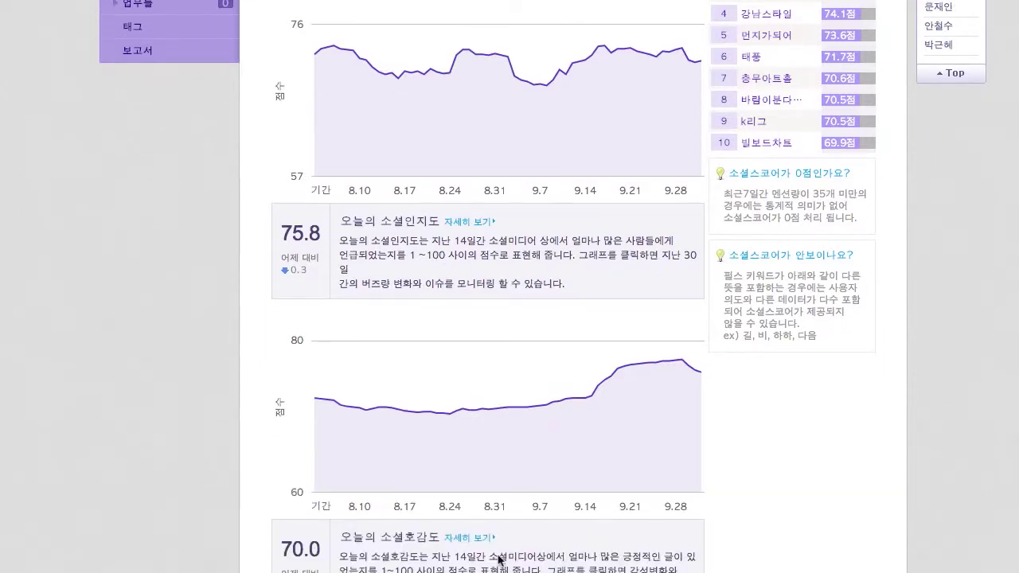
scroll(255, 517, "down", 2)
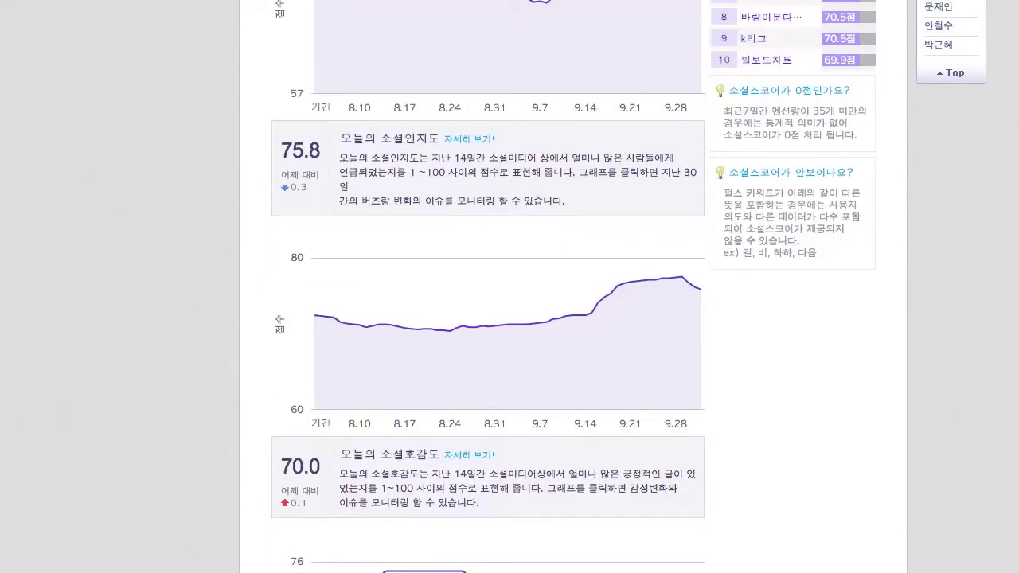
scroll(535, 535, "down", 3)
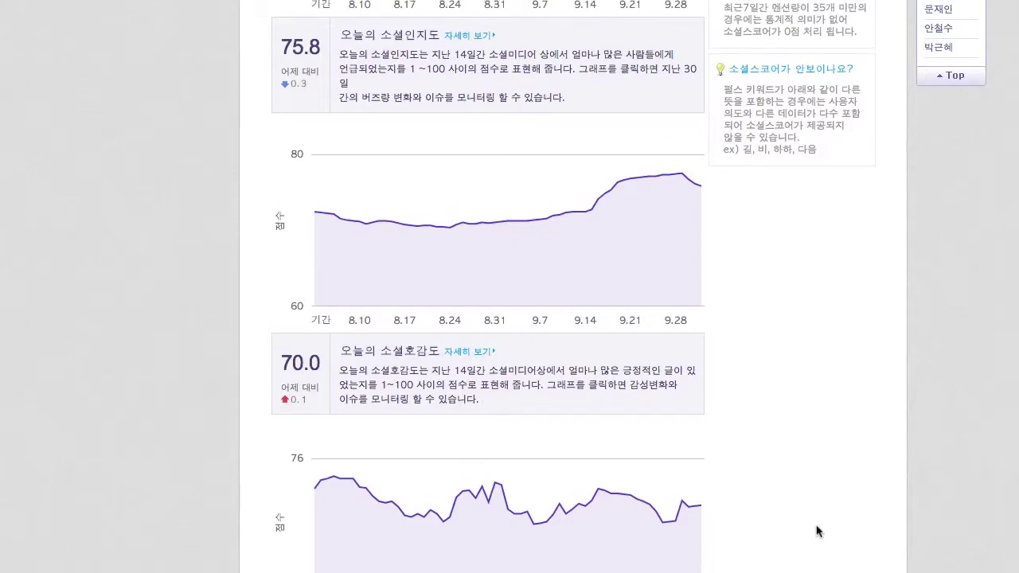
scroll(818, 531, "up", 4)
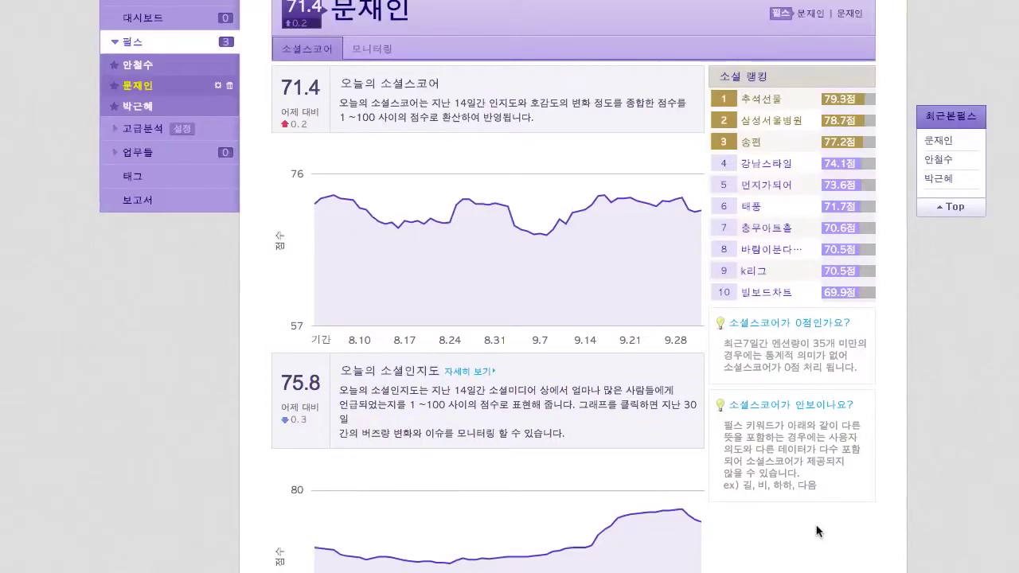
Open the 안철수 pulse and examine its social score and awareness charts.
left_click(148, 68)
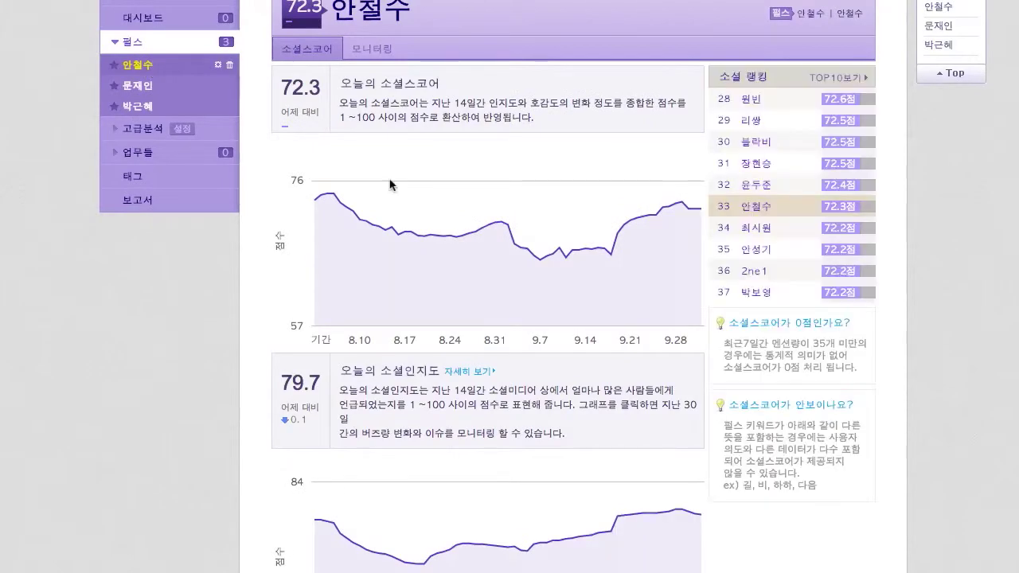
scroll(560, 196, "down", 1)
scroll(557, 196, "down", 2)
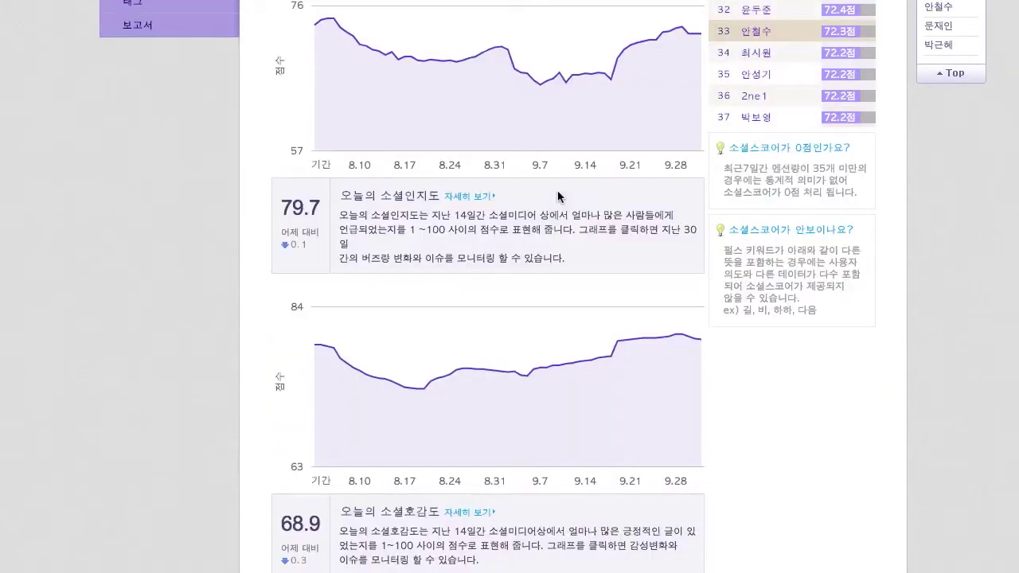
scroll(558, 198, "up", 1)
scroll(559, 196, "up", 2)
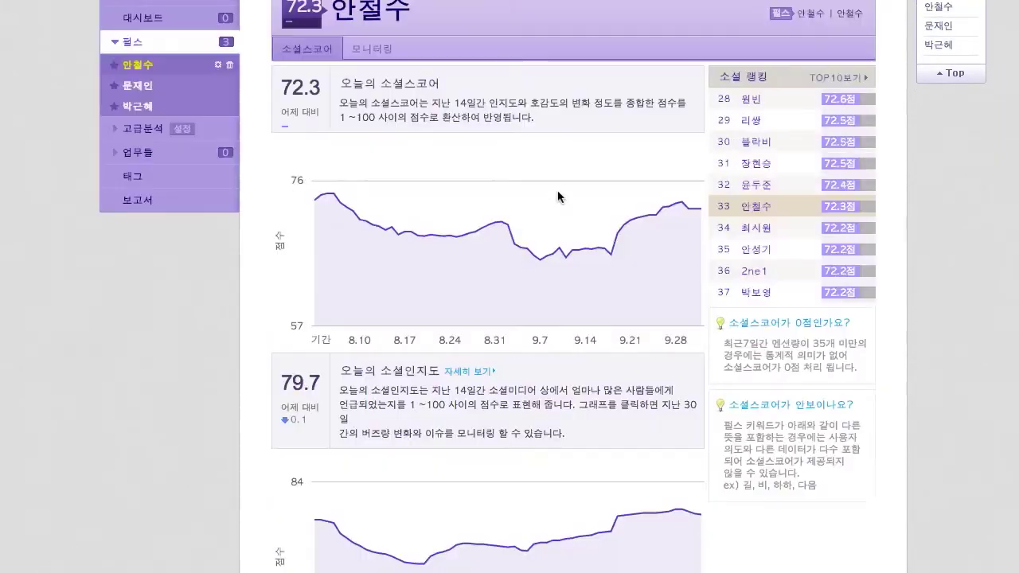
Open the 비교분석 setup under 고급분석 and dismiss the usage guide.
left_click(145, 135)
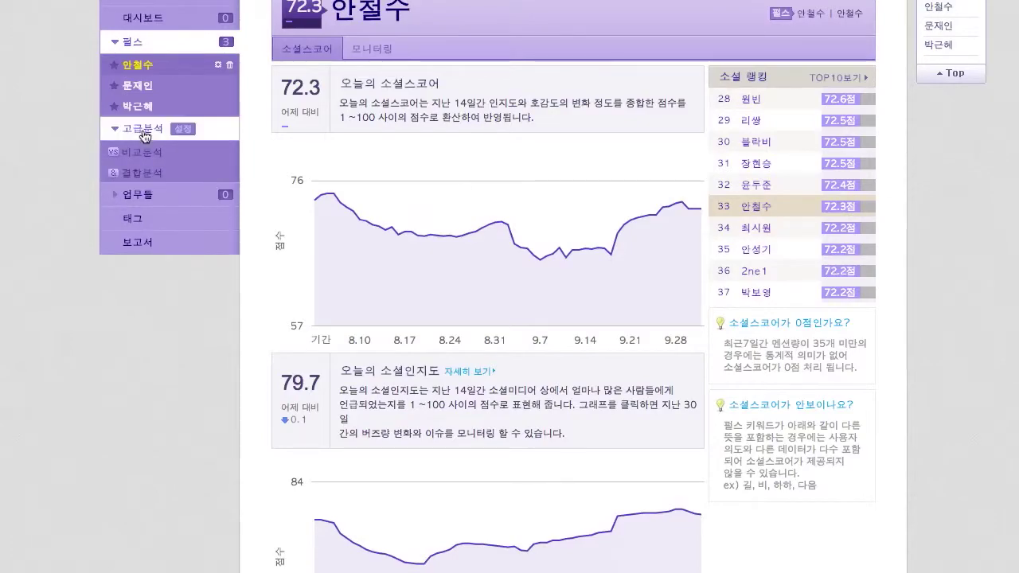
left_click(149, 159)
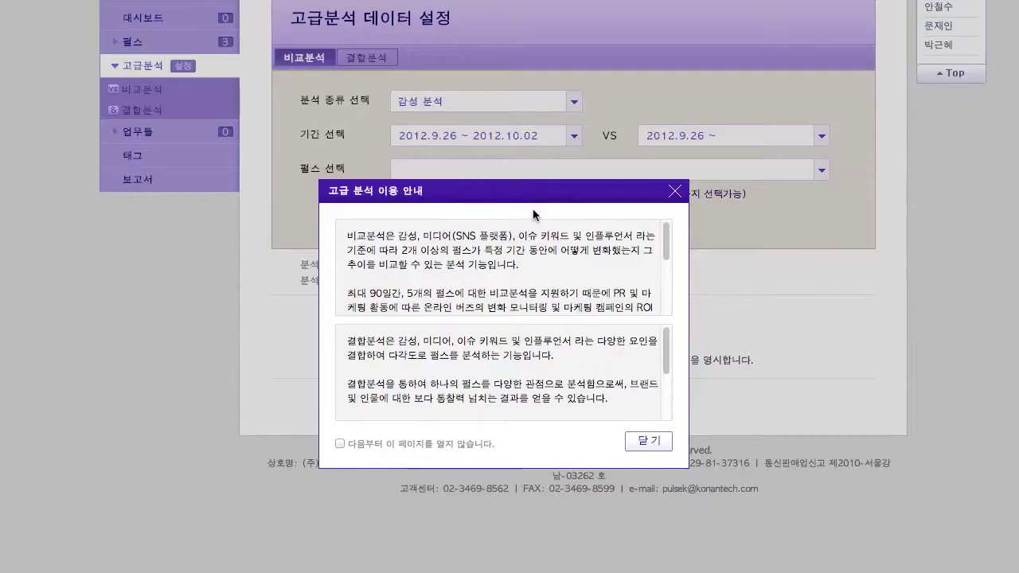
left_click(649, 441)
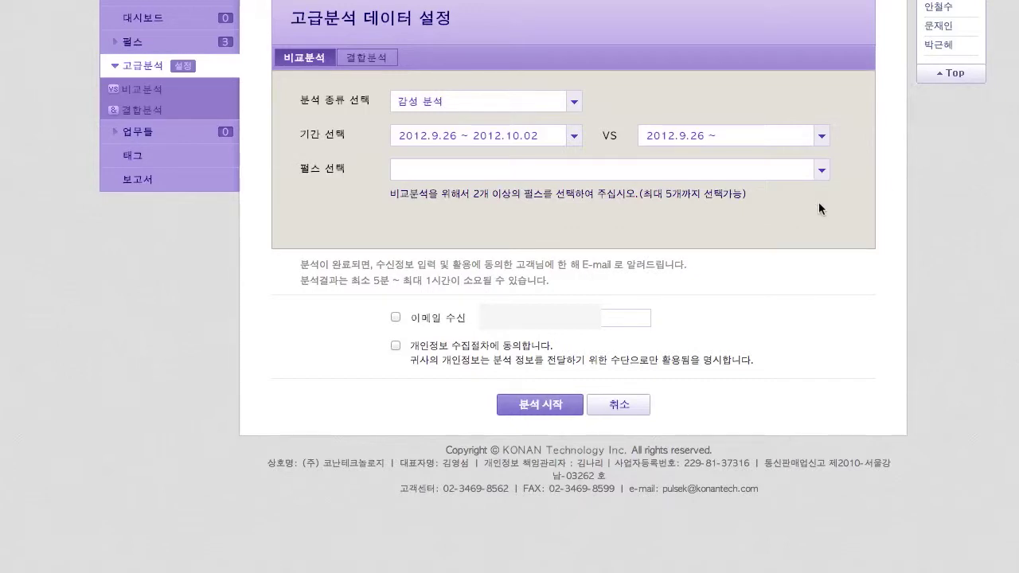
Select the pulses 안철수, 문재인 and 박근혜 for the comparison analysis.
left_click(819, 171)
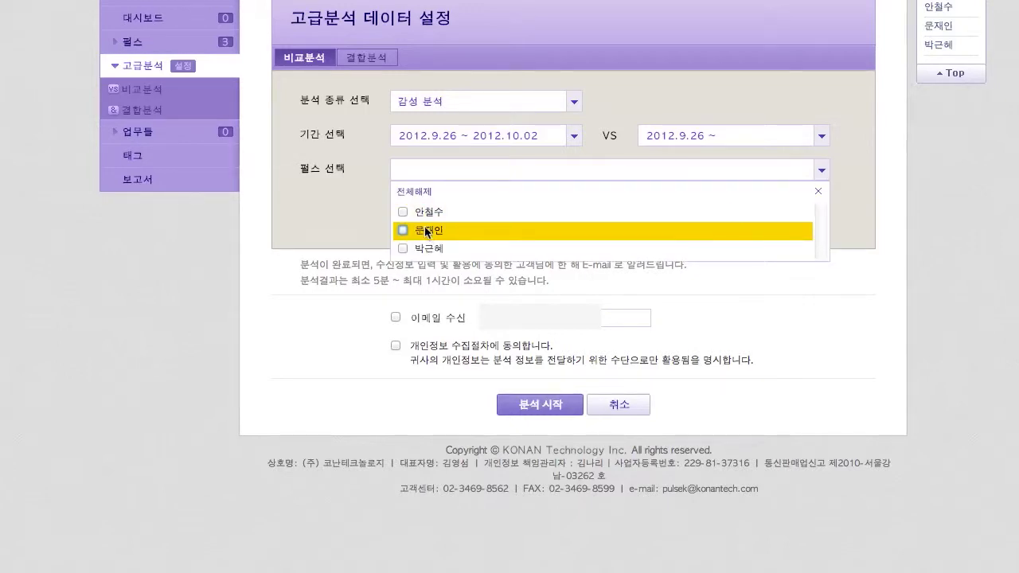
left_click(403, 212)
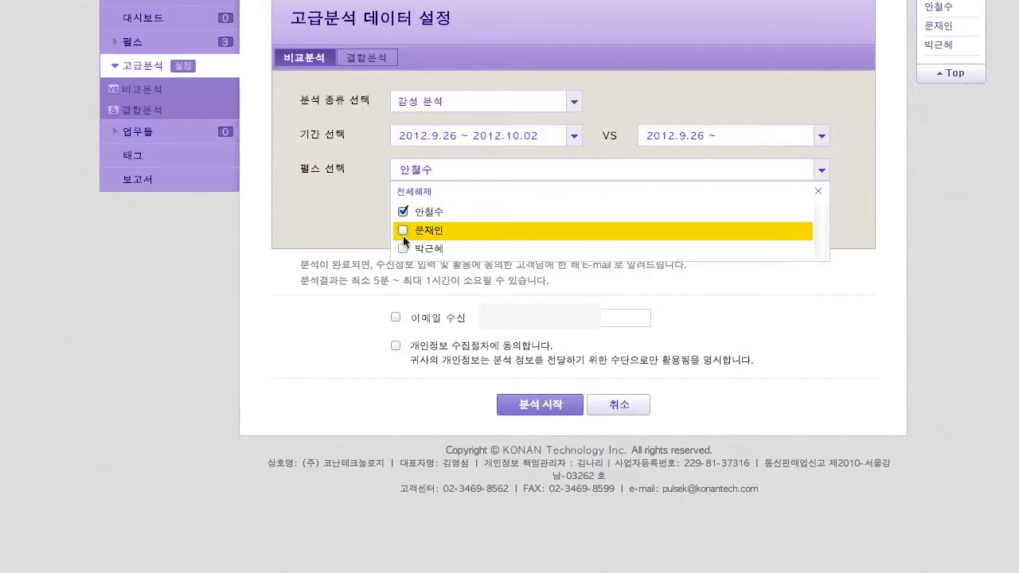
left_click(403, 231)
left_click(403, 249)
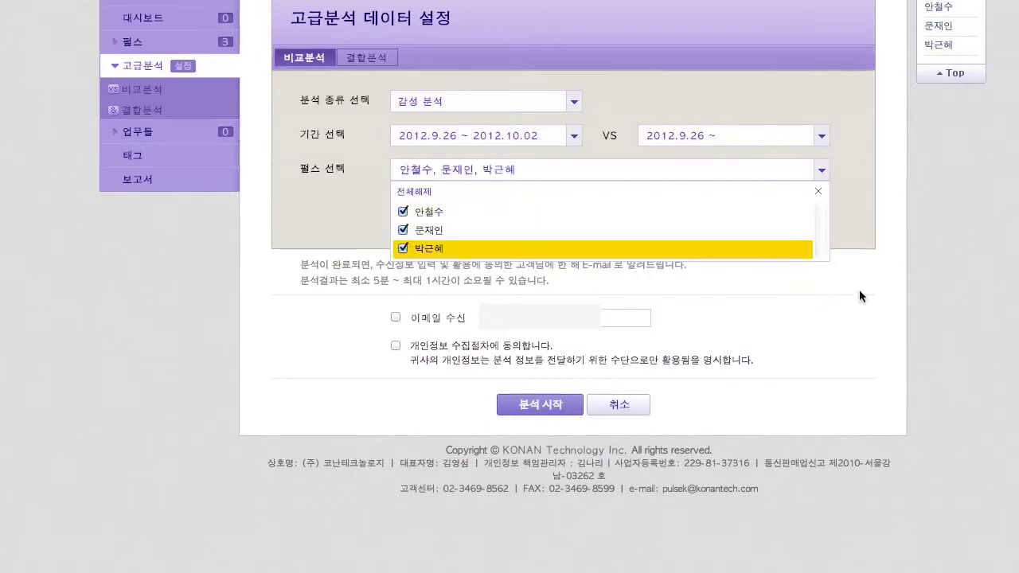
left_click(896, 300)
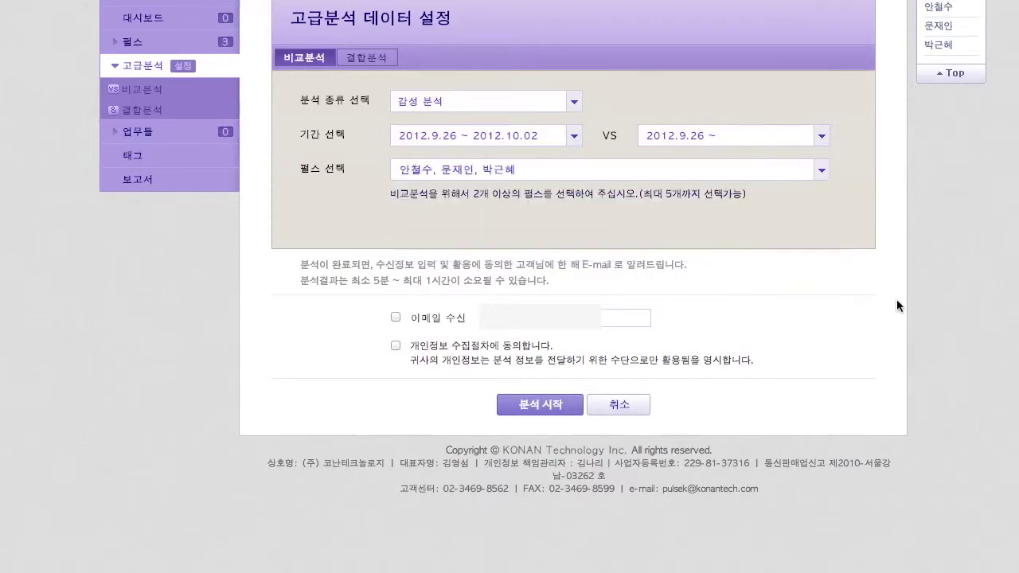
Set the second comparison period to the recent 4 weeks, starting 2012.9.05, and start the 감성 분석 comparison, confirming its settings.
left_click(822, 136)
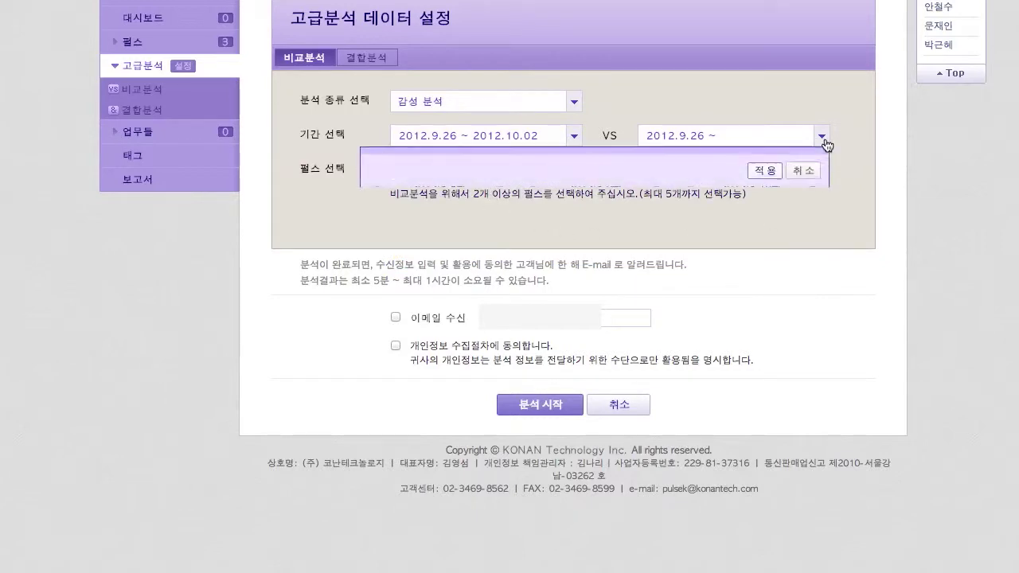
left_click(498, 159)
left_click(499, 159)
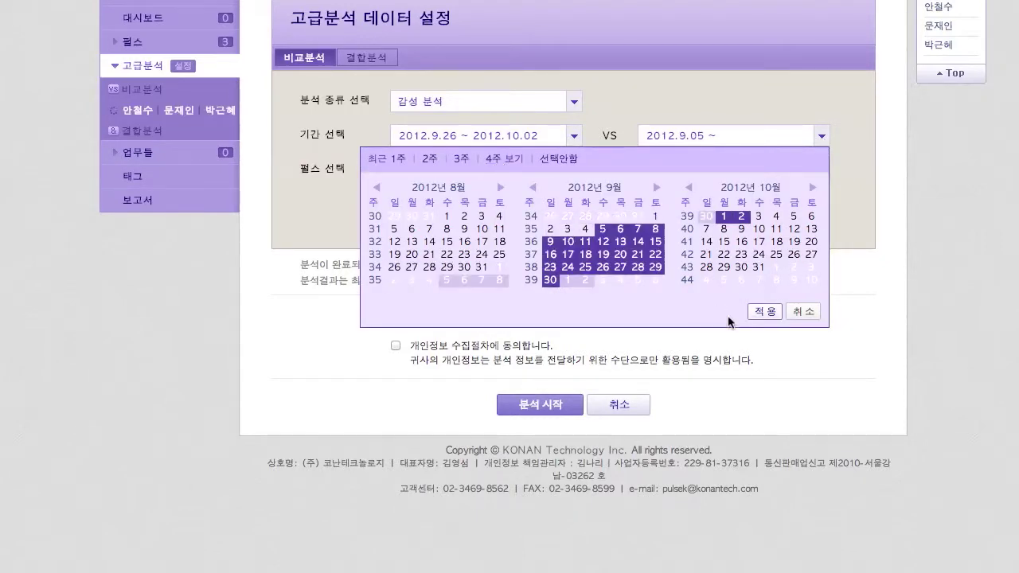
left_click(766, 312)
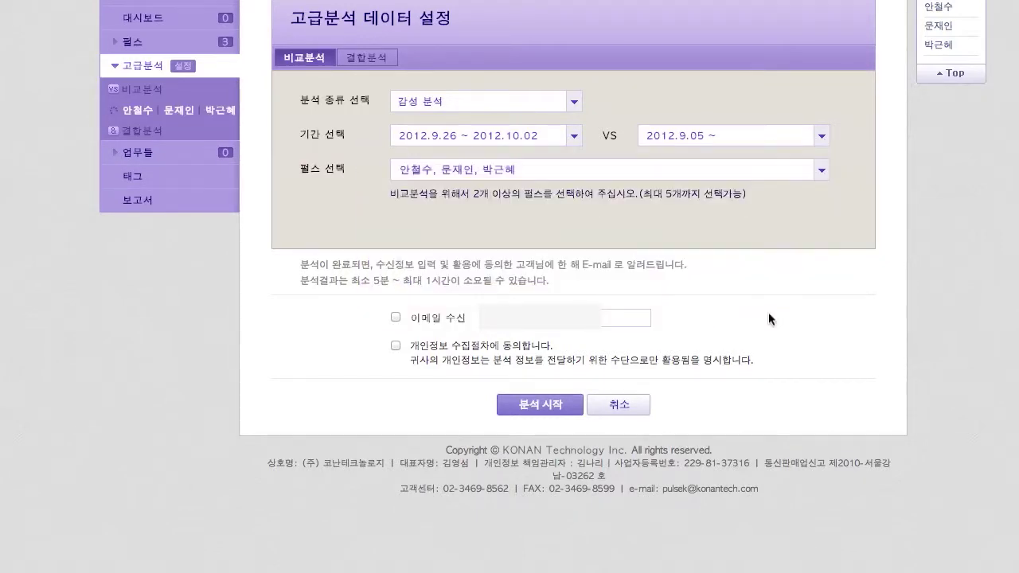
left_click(547, 407)
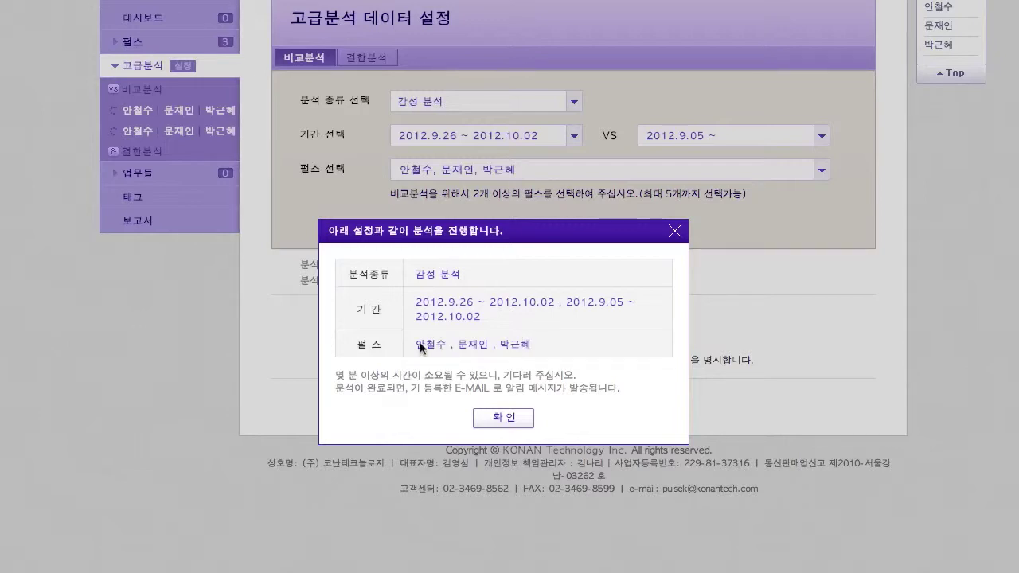
left_click(508, 423)
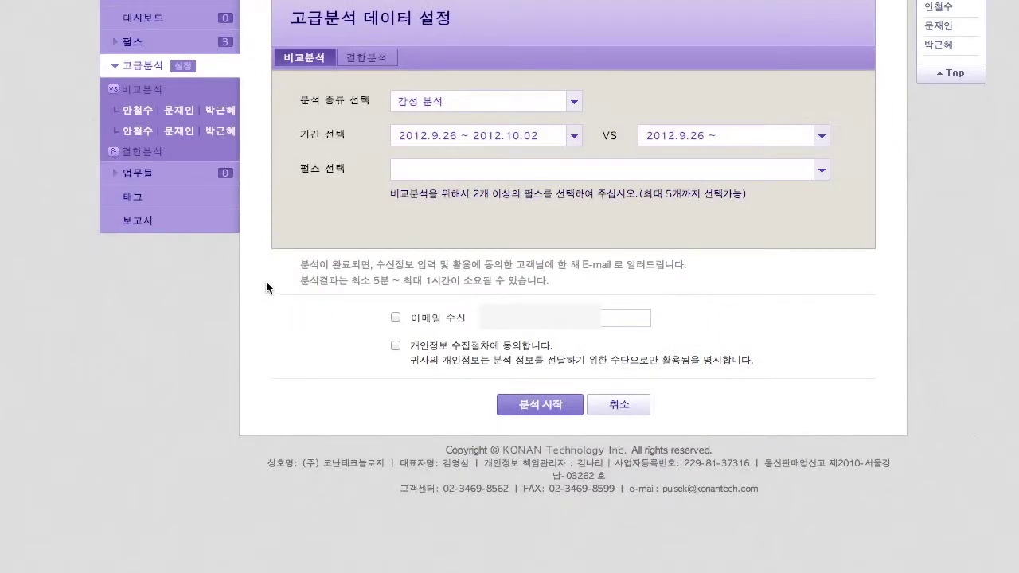
Open the first 안철수, 문재인, 박근혜 comparison result and download its sentiment distribution data.
left_click(191, 116)
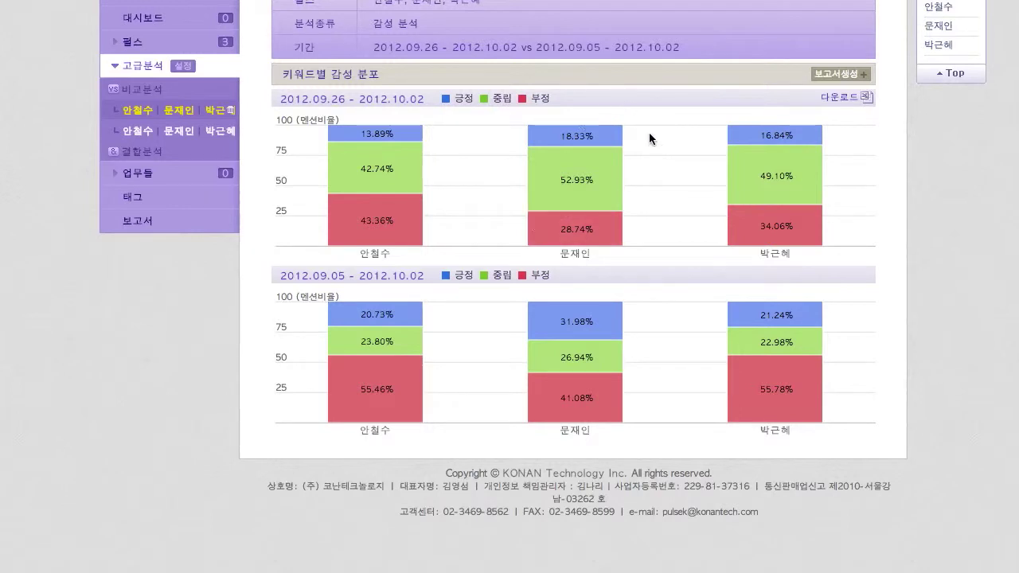
mouse_move(607, 238)
left_click(863, 100)
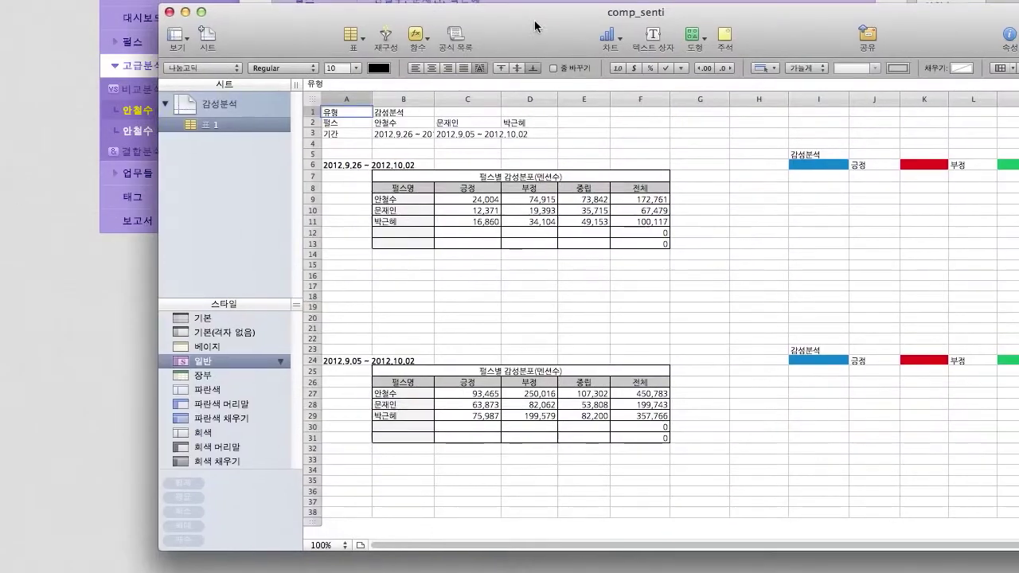
Examine the sentiment tables for both periods in the downloaded comp_senti spreadsheet.
left_click_drag(534, 26, 529, 5)
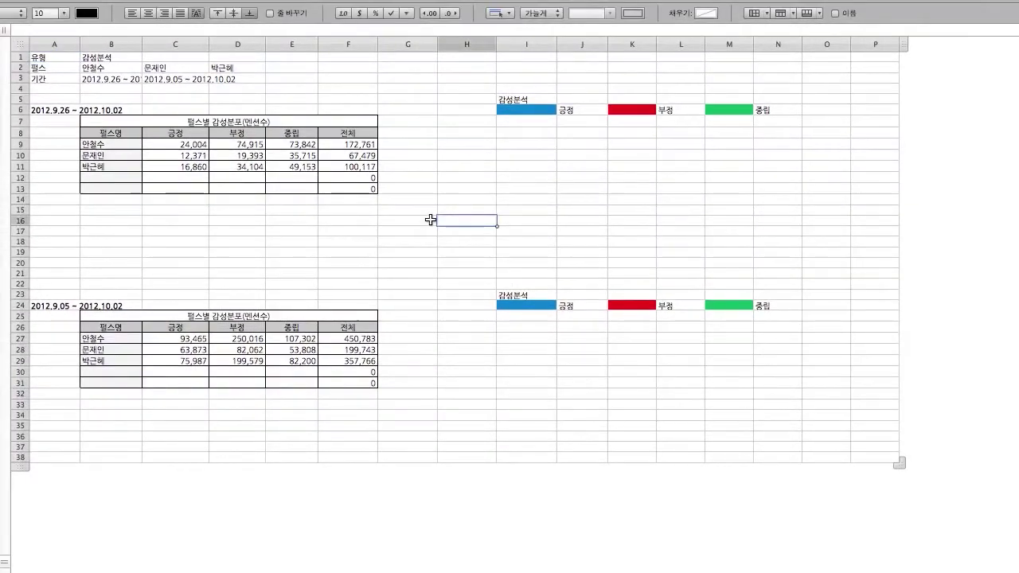
left_click(356, 162)
left_click(459, 219)
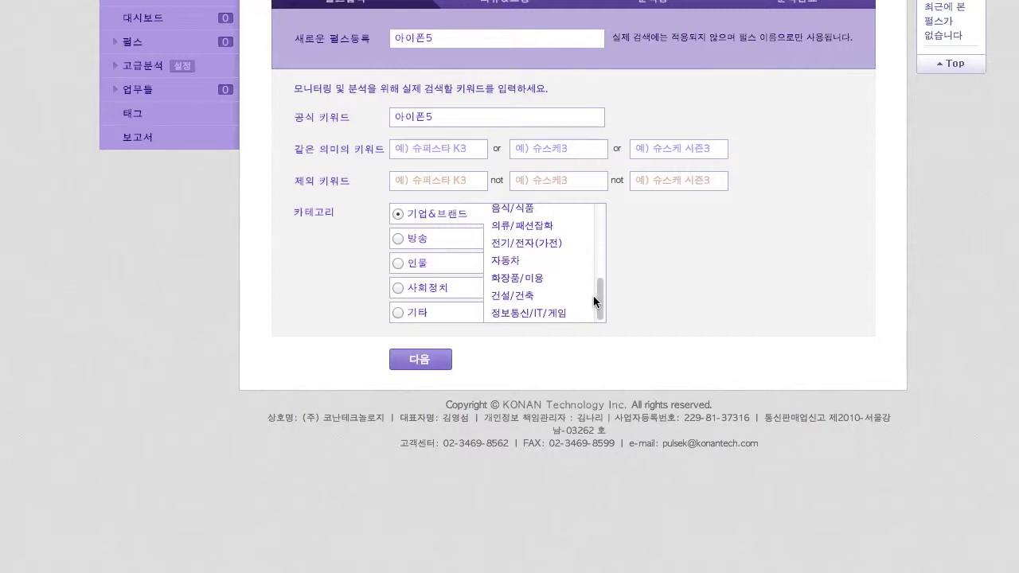
Assign the new 아이폰5 pulse to the 정보통신/IT/게임 category under 기업&브랜드 and continue to its review.
left_click(553, 315)
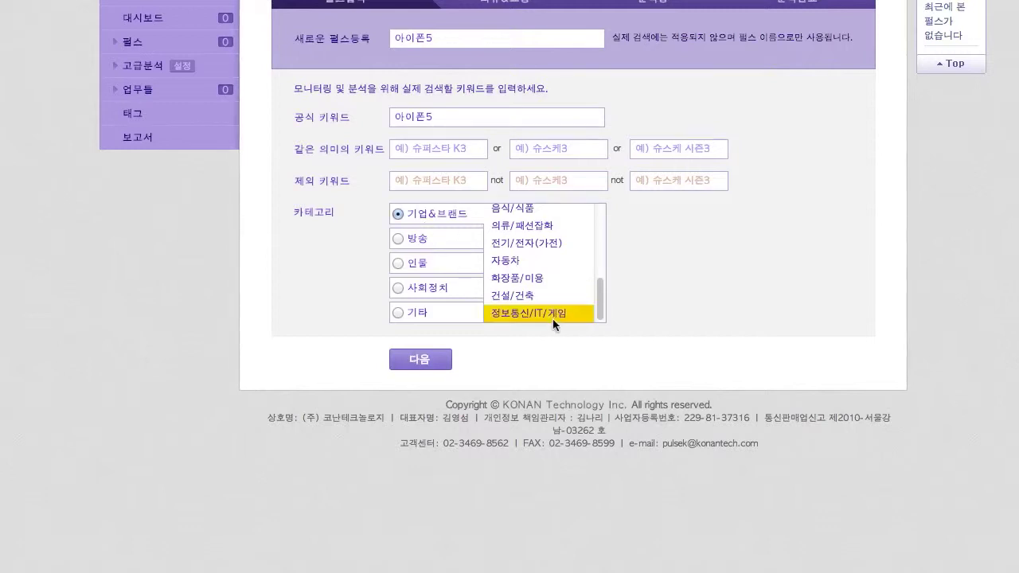
left_click(550, 313)
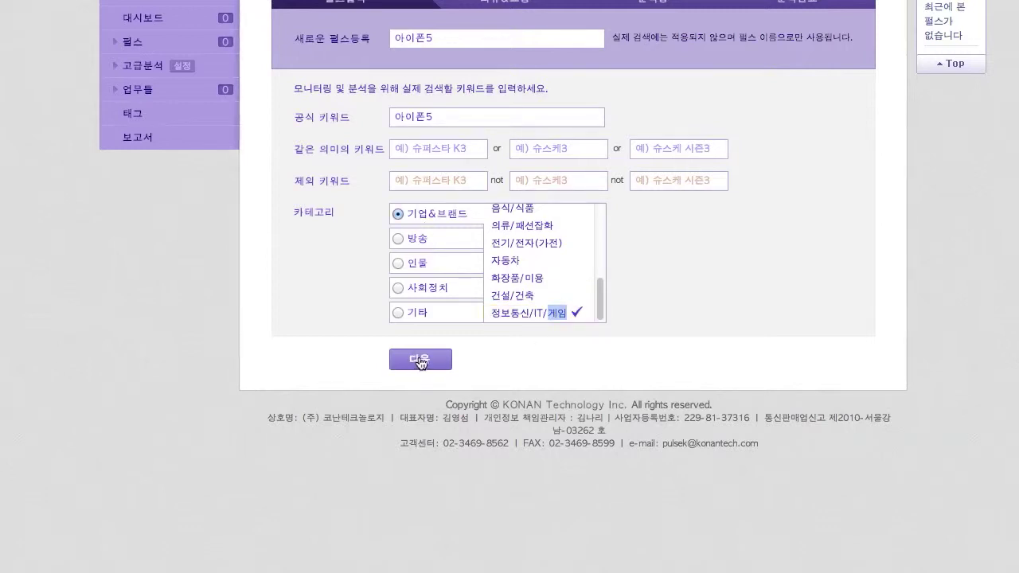
left_click(420, 361)
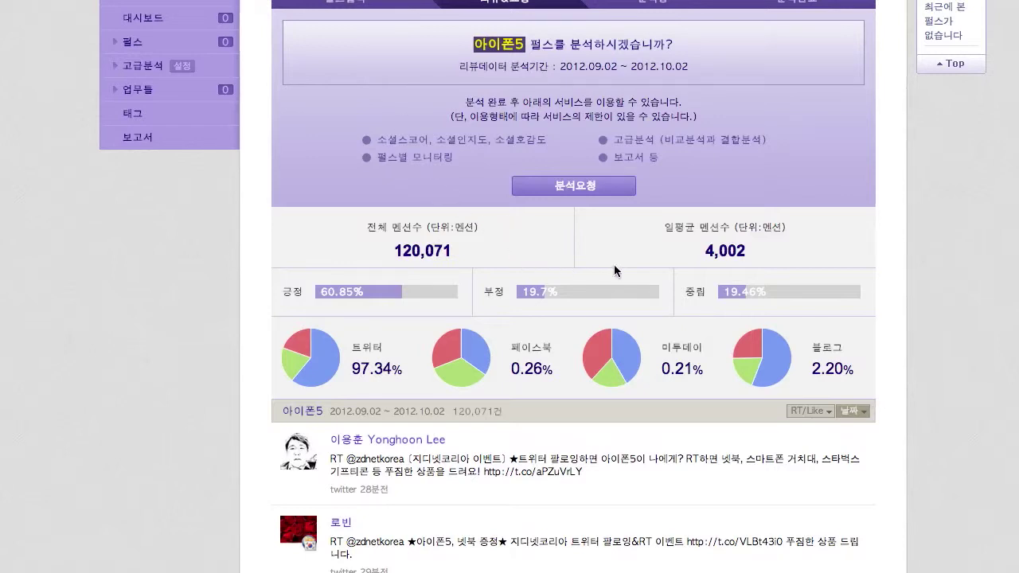
Examine the 아이폰5 review data, including mention totals, sentiment shares, channel charts and the list of individual mentions.
scroll(636, 259, "down", 1)
scroll(549, 275, "down", 1)
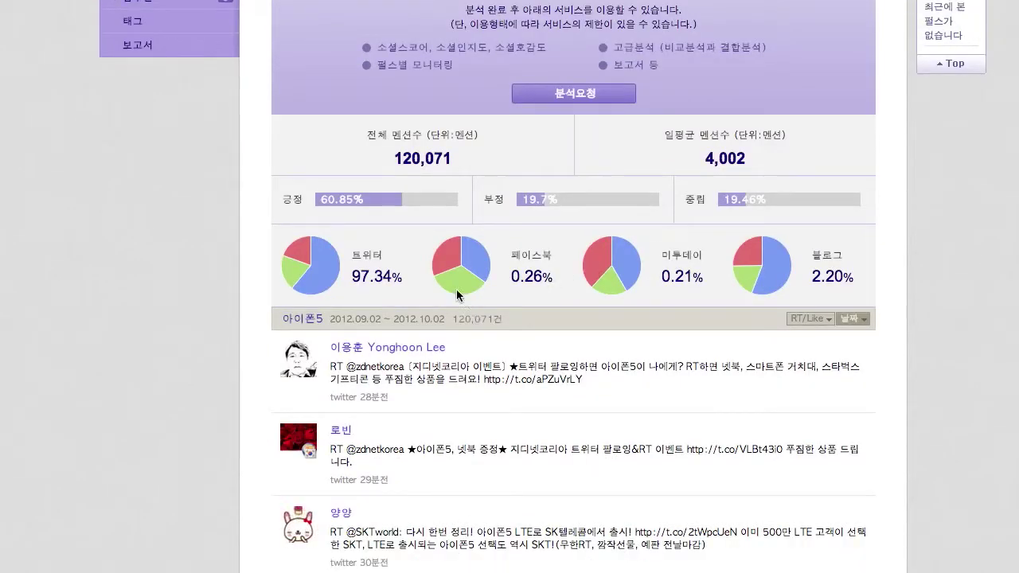
scroll(434, 293, "down", 1)
scroll(406, 292, "up", 1)
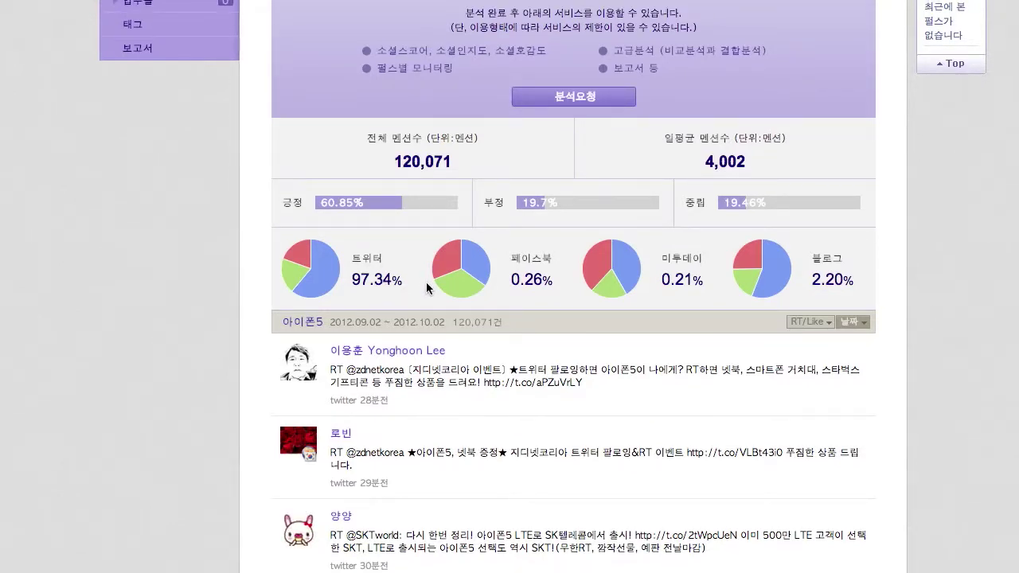
scroll(428, 288, "down", 3)
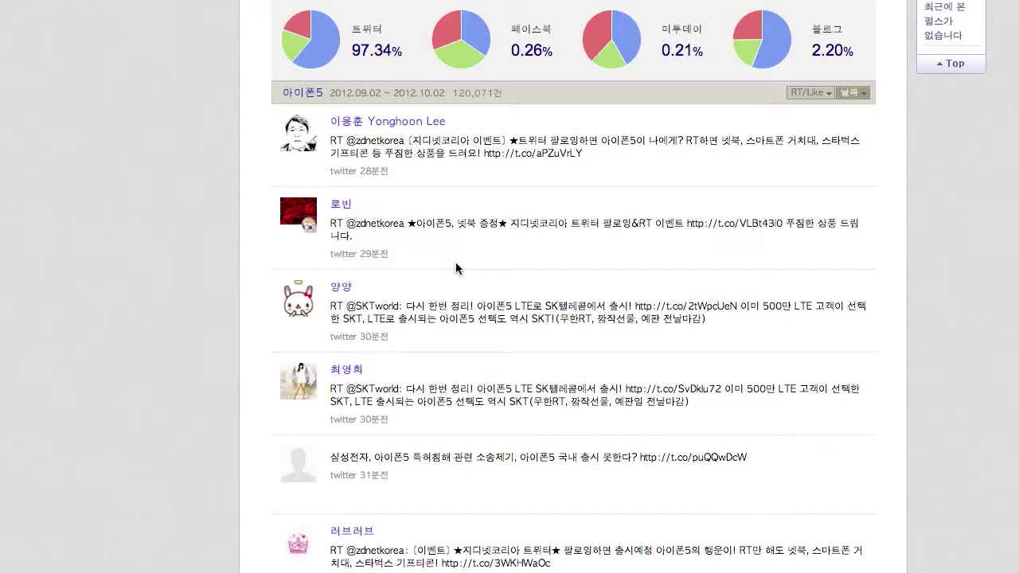
scroll(455, 268, "down", 1)
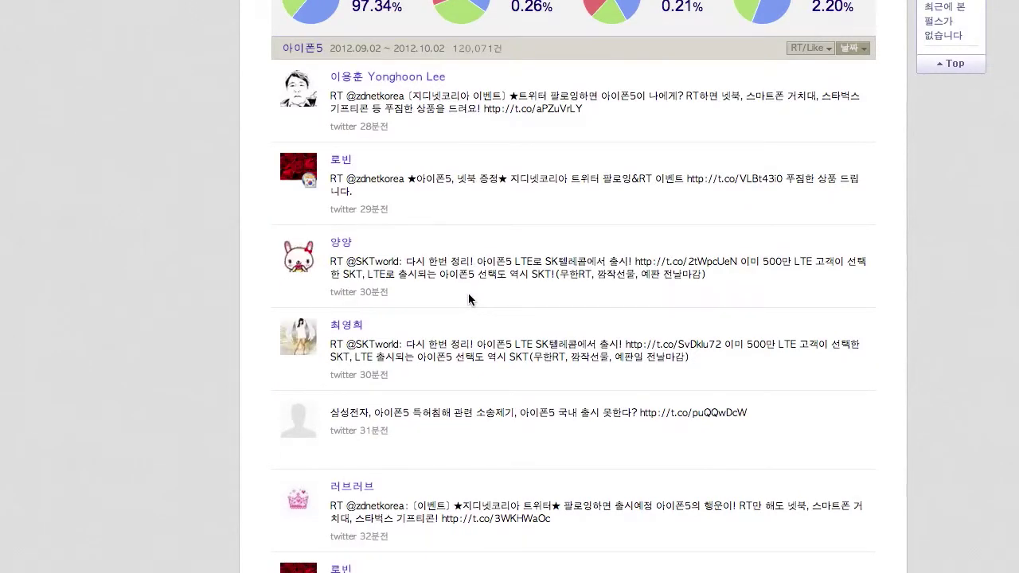
scroll(468, 293, "down", 1)
scroll(494, 294, "down", 1)
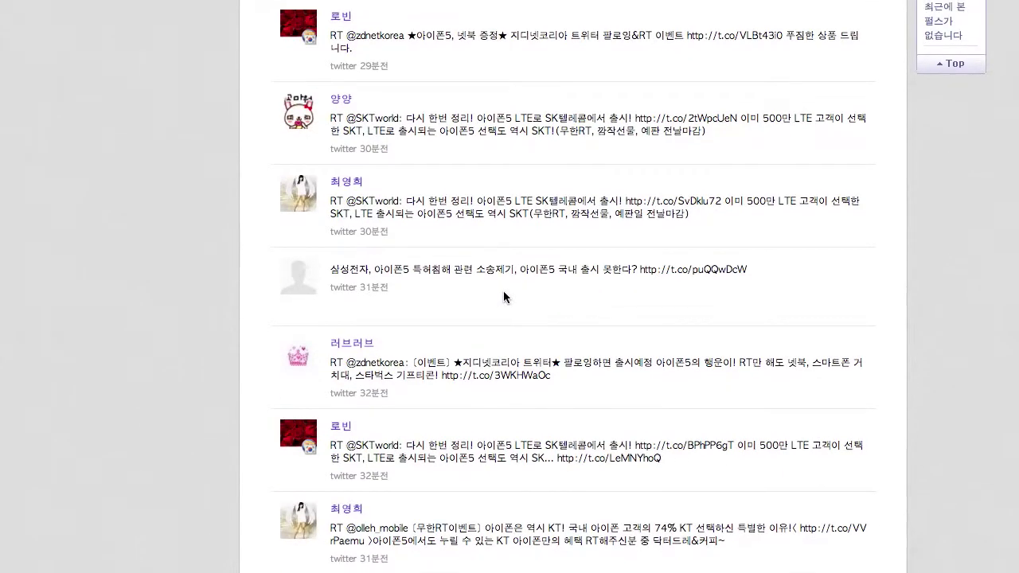
scroll(503, 297, "down", 3)
scroll(526, 309, "down", 2)
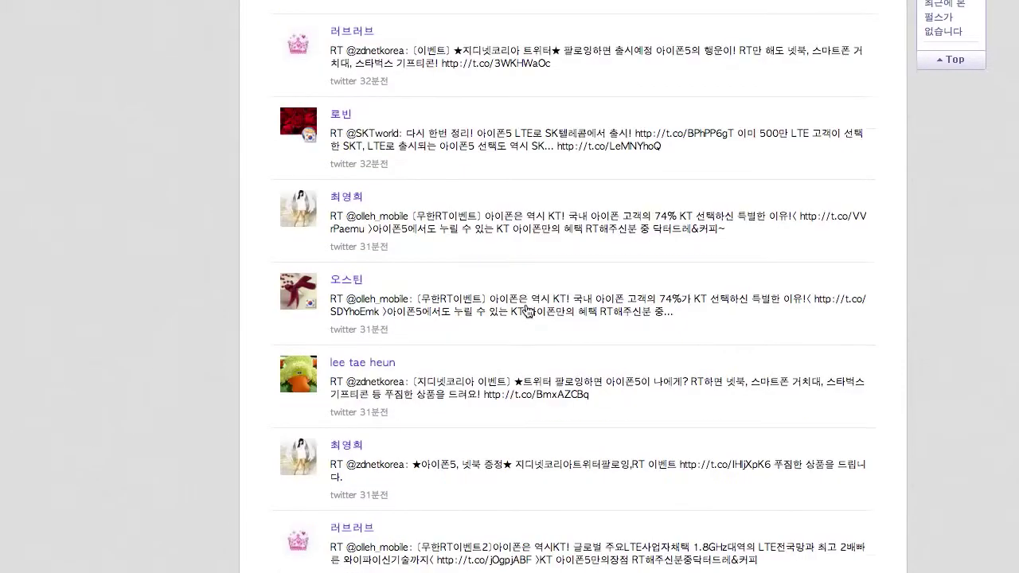
scroll(550, 336, "down", 2)
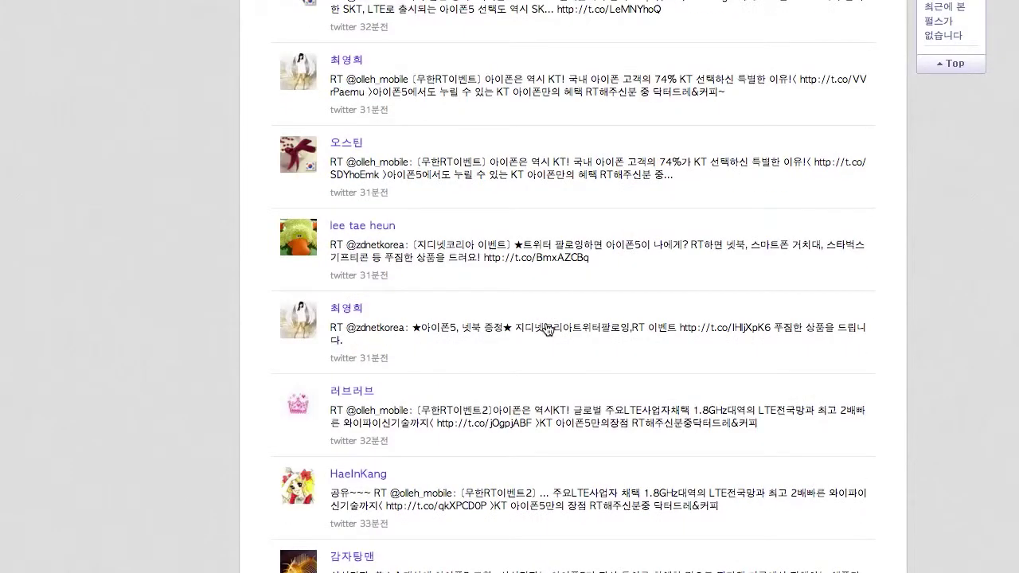
scroll(548, 330, "down", 2)
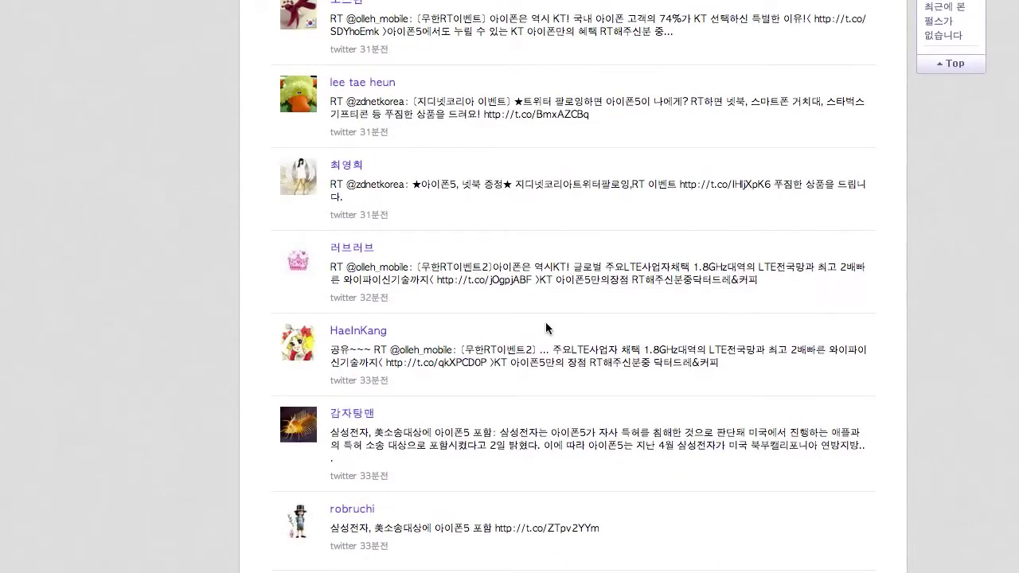
scroll(545, 321, "up", 10)
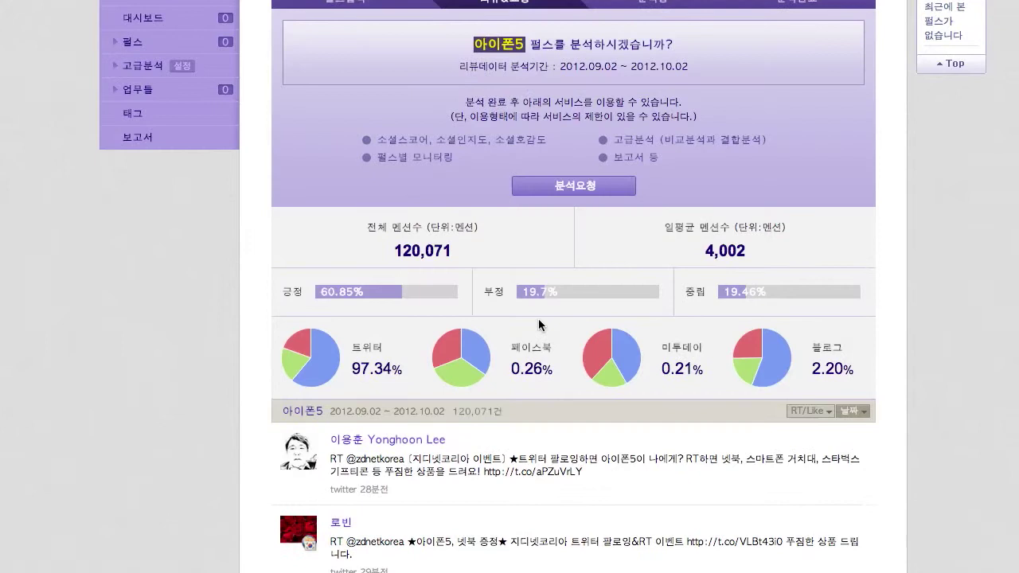
Check the sentiment breakdown in the channel pie charts and request analysis of the 아이폰5 pulse, acknowledging its registration.
mouse_move(322, 364)
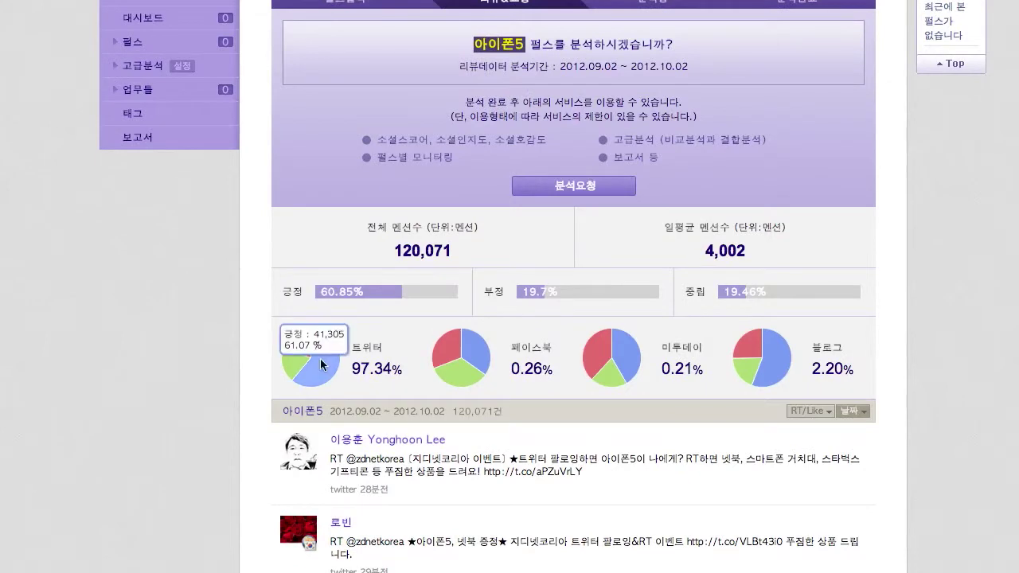
mouse_move(484, 376)
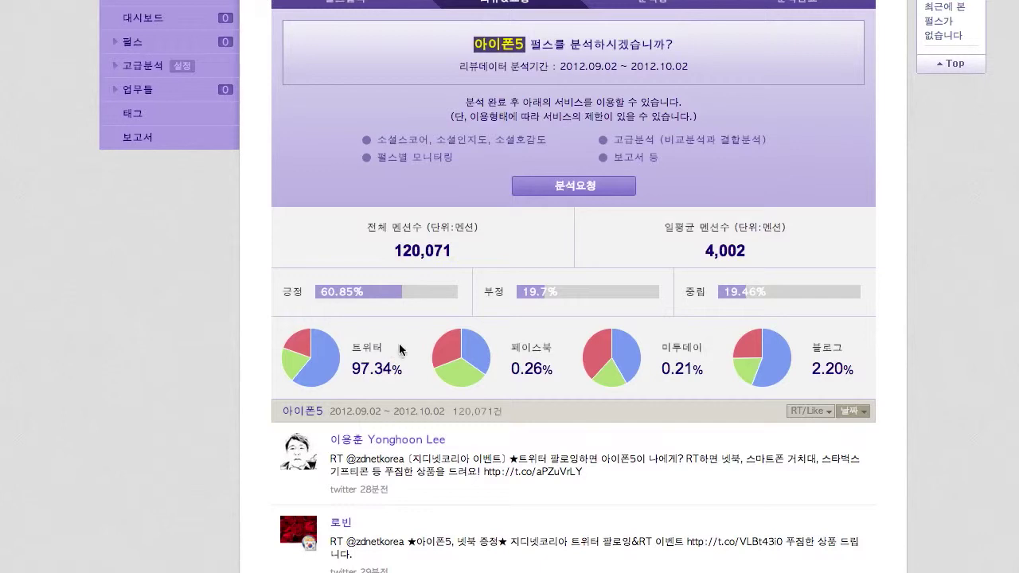
left_click(575, 186)
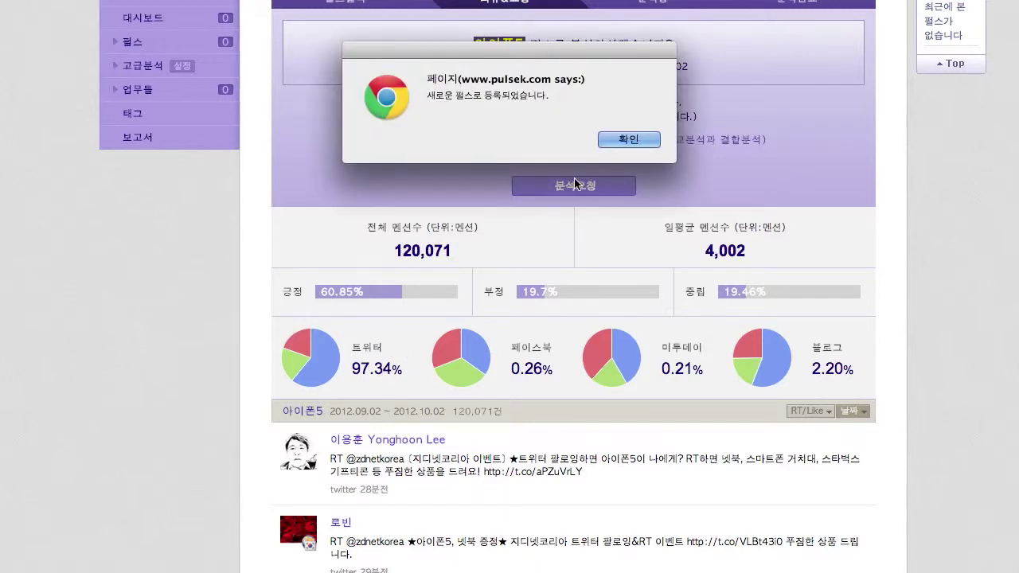
left_click(627, 143)
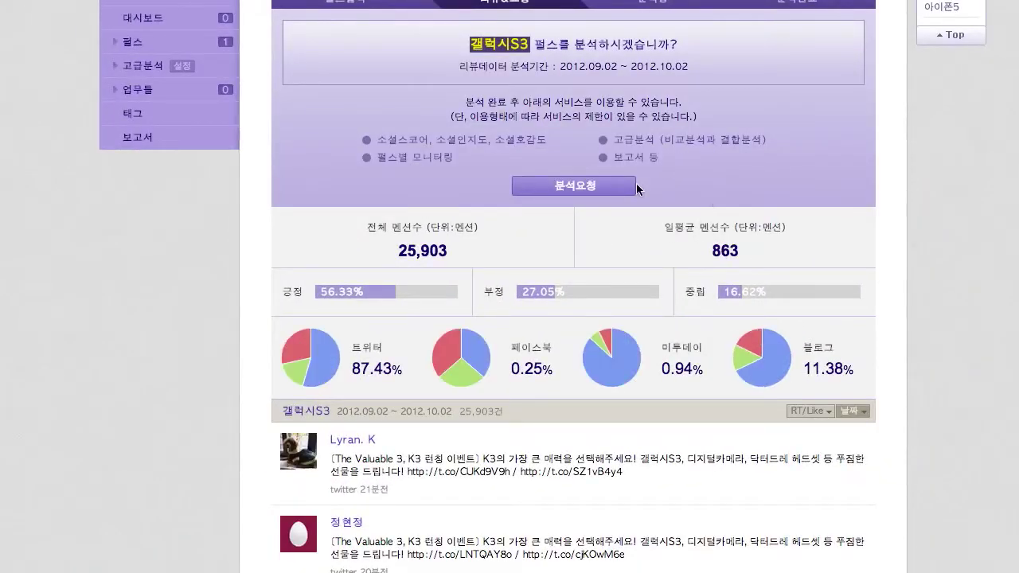
Look through the 갤럭시S3 mentions and request analysis of that pulse, acknowledging its registration.
scroll(786, 284, "down", 1)
scroll(787, 291, "down", 4)
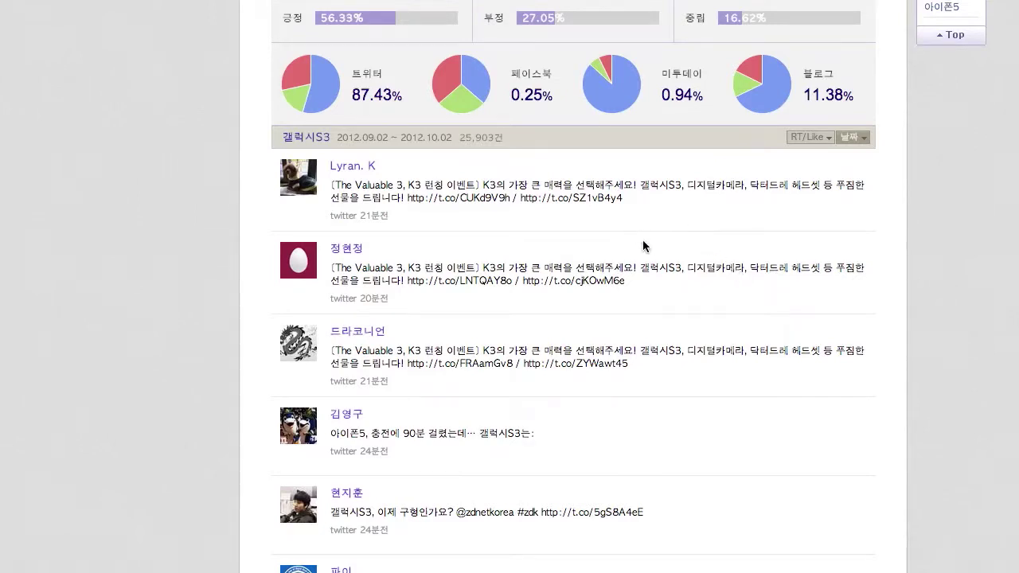
scroll(684, 281, "down", 1)
scroll(684, 285, "down", 1)
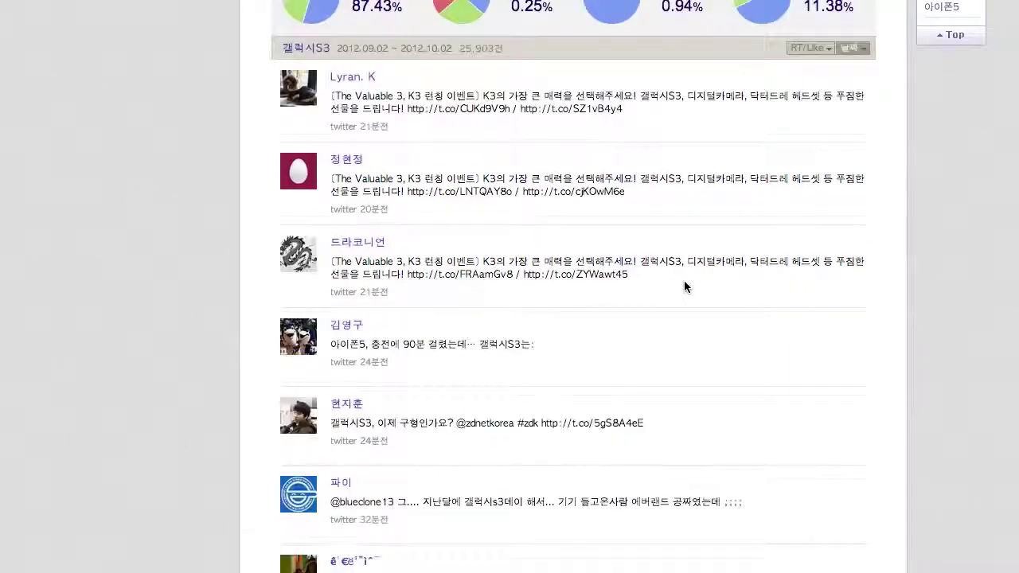
scroll(684, 287, "down", 3)
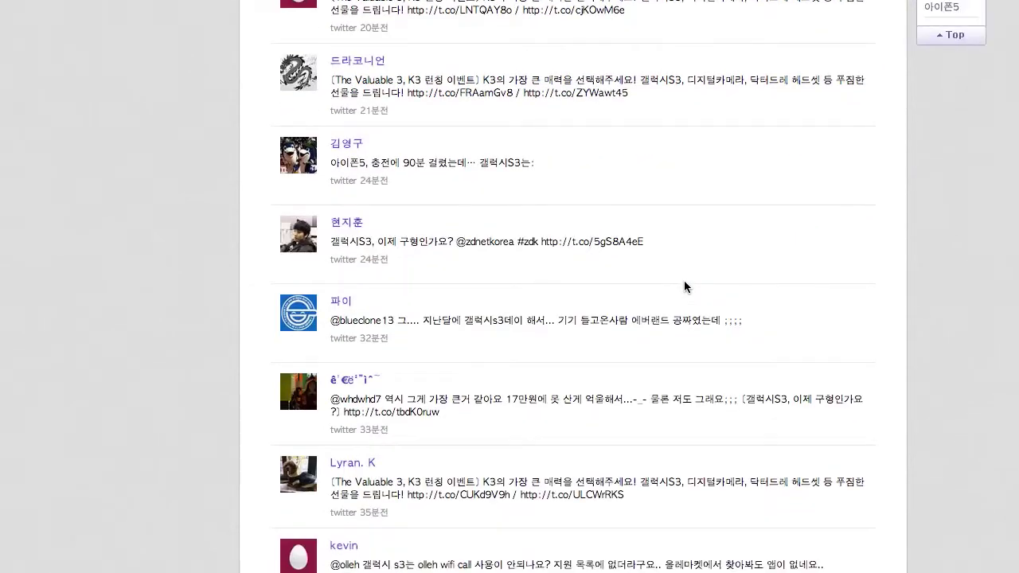
scroll(685, 282, "up", 9)
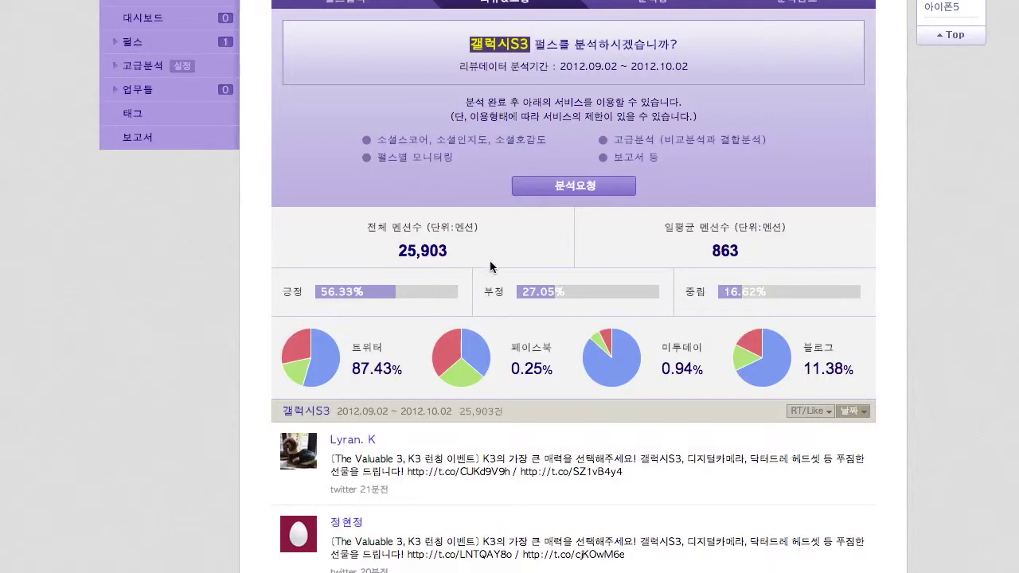
left_click(582, 193)
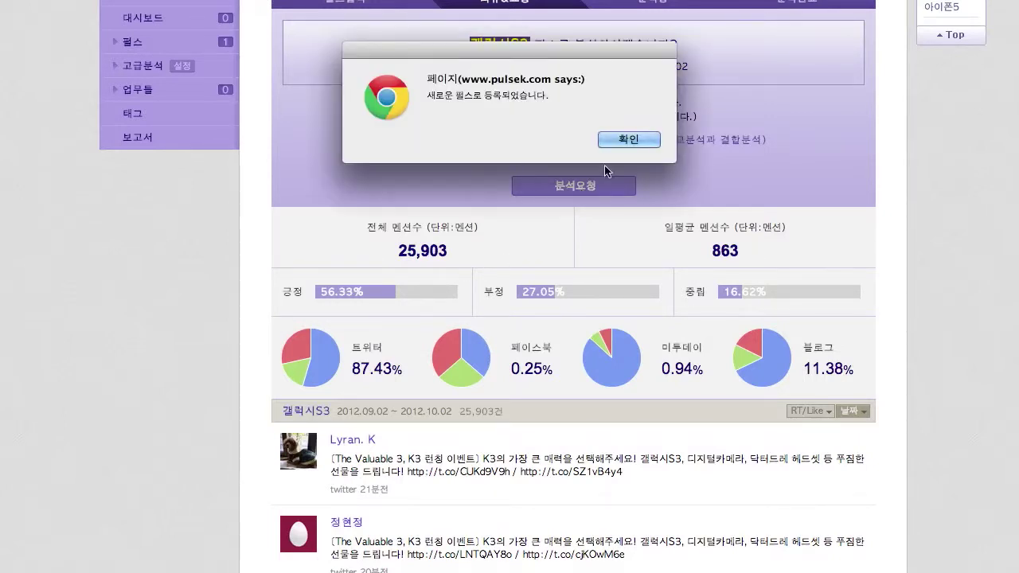
left_click(619, 137)
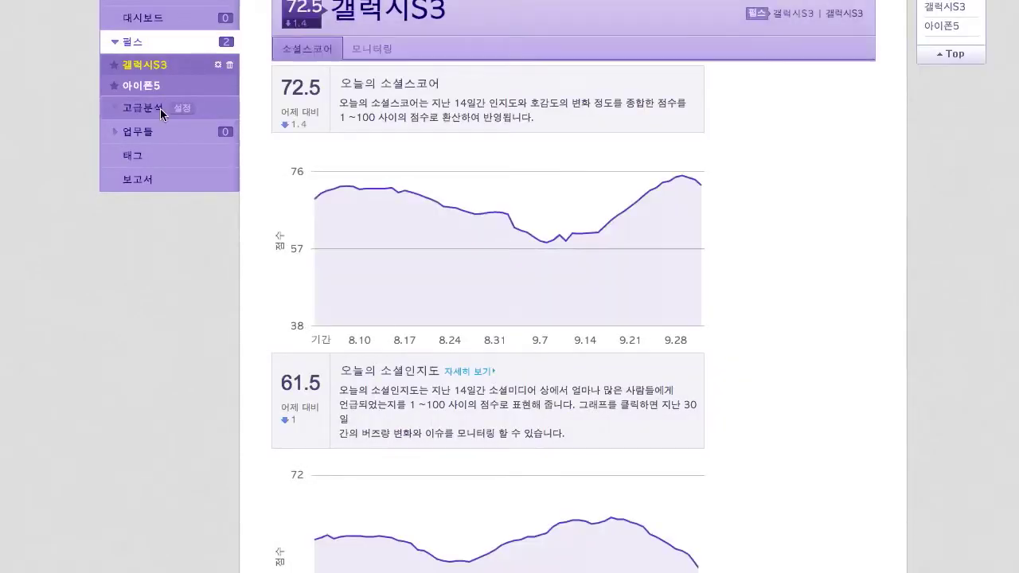
Open the advanced analysis setup for a comparison and choose 갤럭시S3 and 아이폰5 as the pulses to compare.
left_click(160, 108)
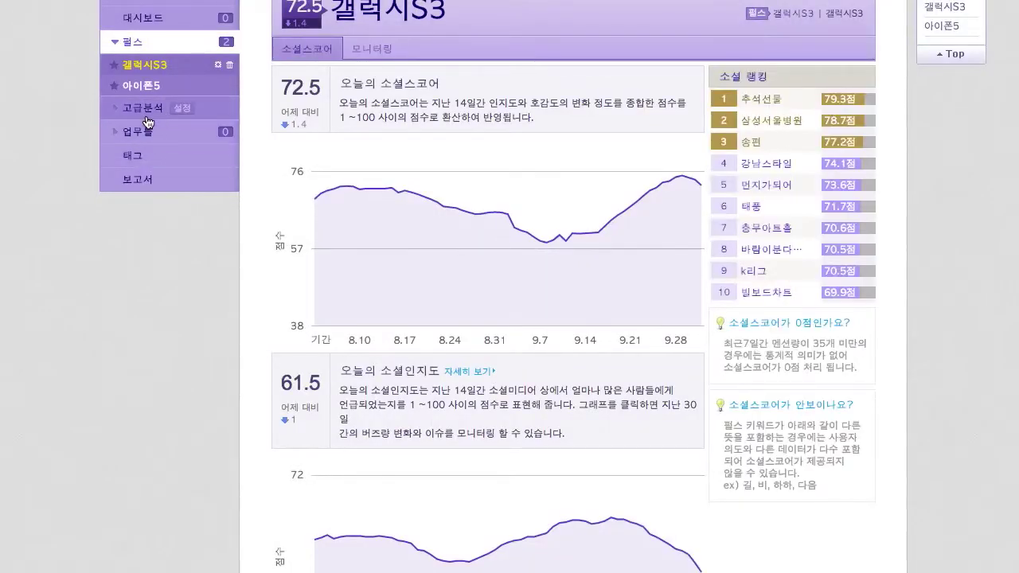
left_click(163, 133)
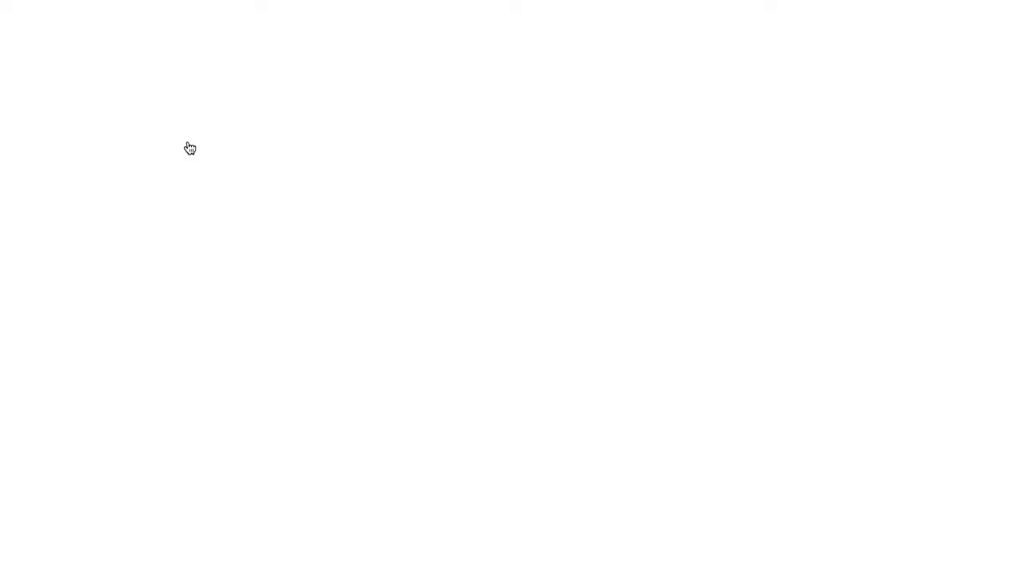
left_click(649, 442)
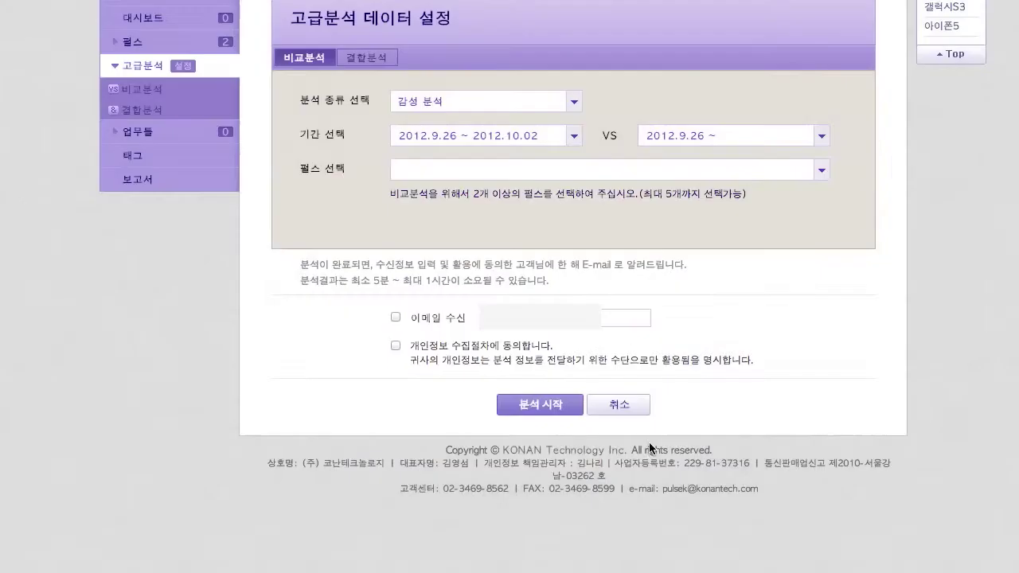
left_click(548, 171)
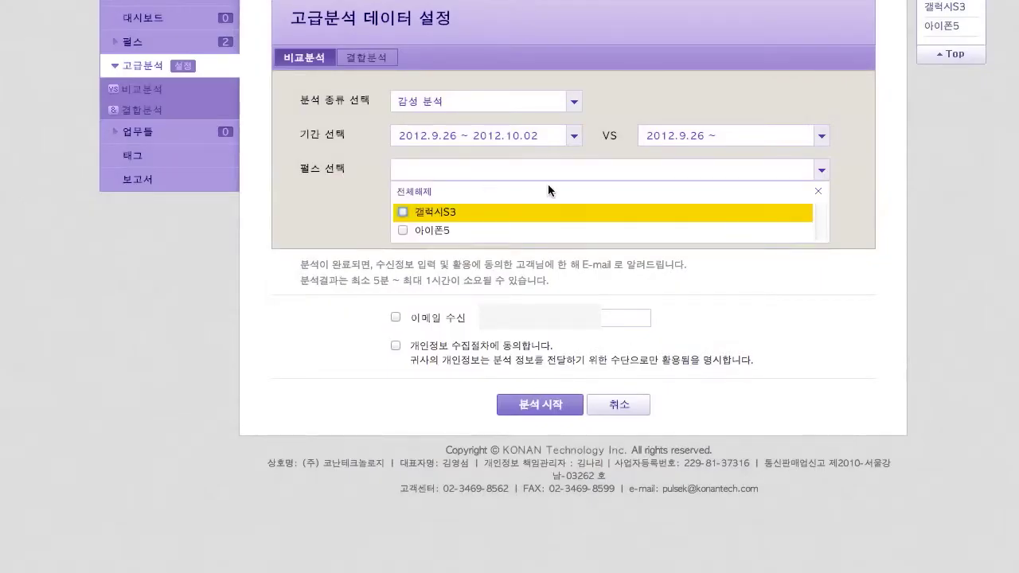
left_click(406, 211)
left_click(411, 232)
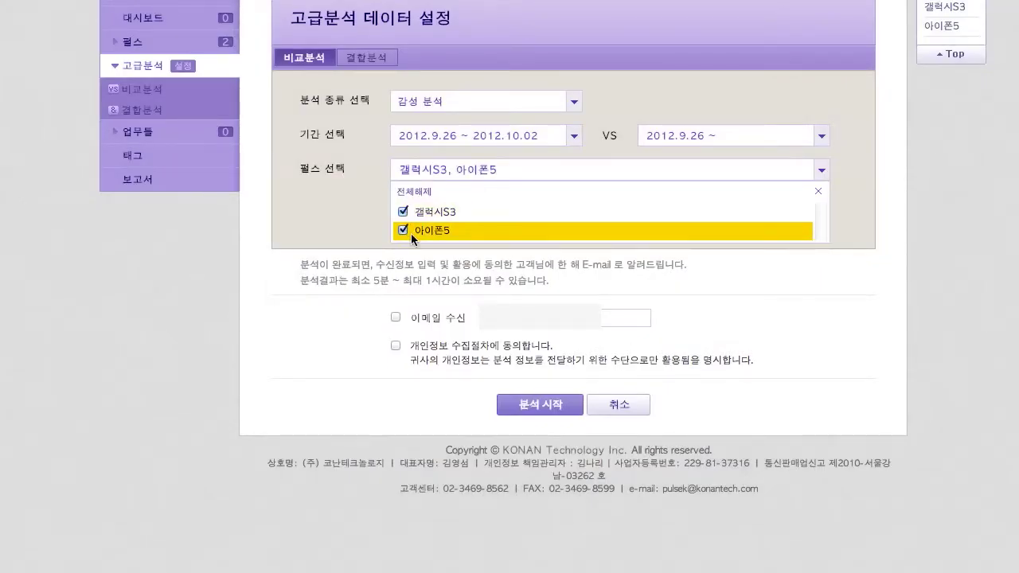
left_click(860, 338)
Set the second comparison period to the most recent 4 weeks and start the sentiment analysis, acknowledging its settings summary.
left_click(815, 134)
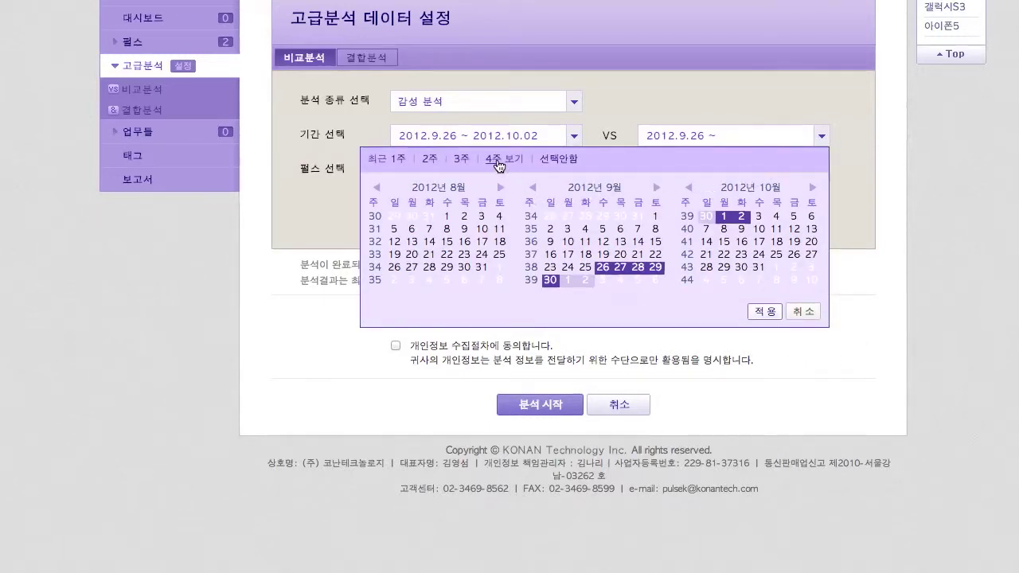
left_click(502, 160)
left_click(766, 311)
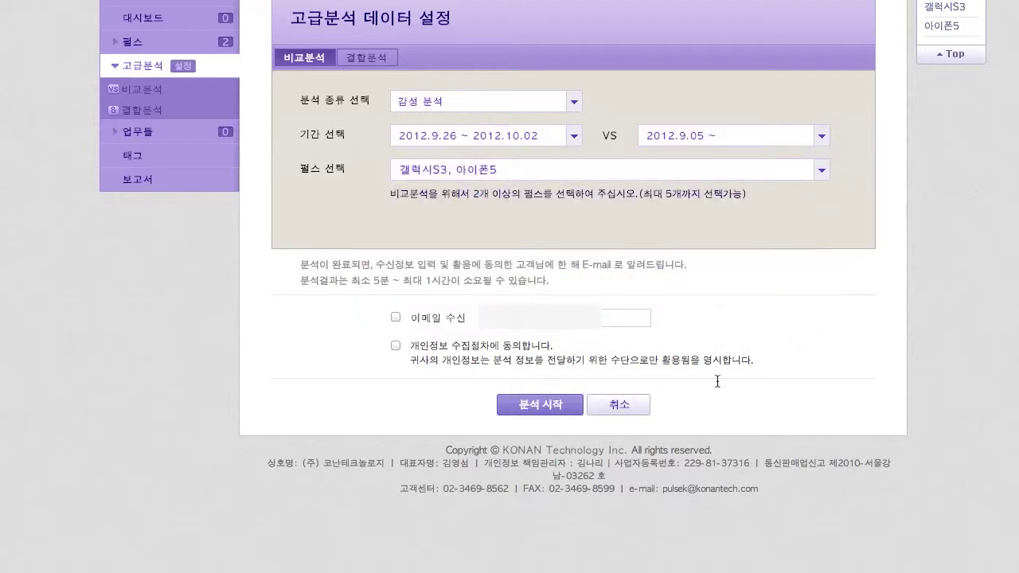
left_click(548, 407)
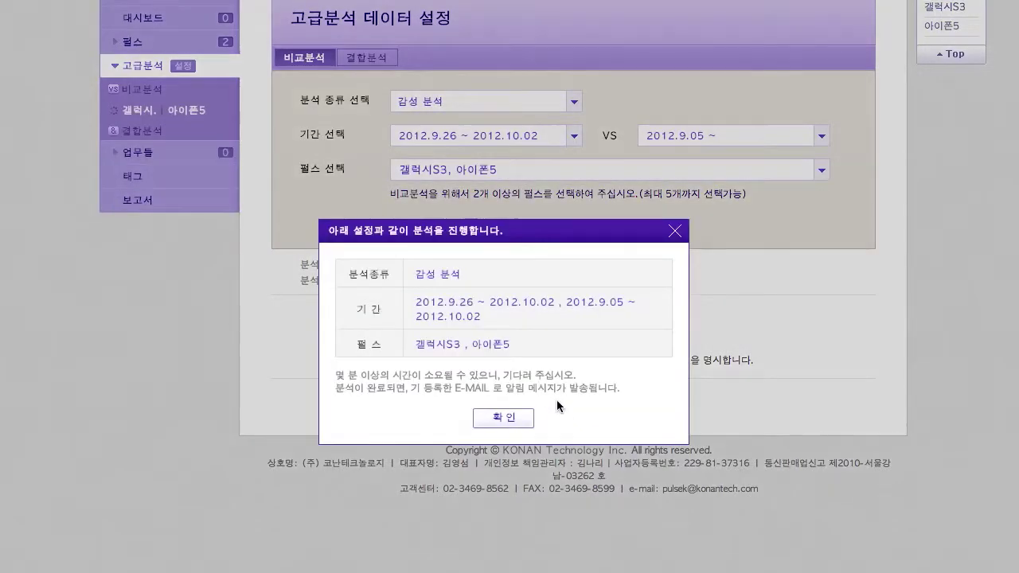
left_click(503, 418)
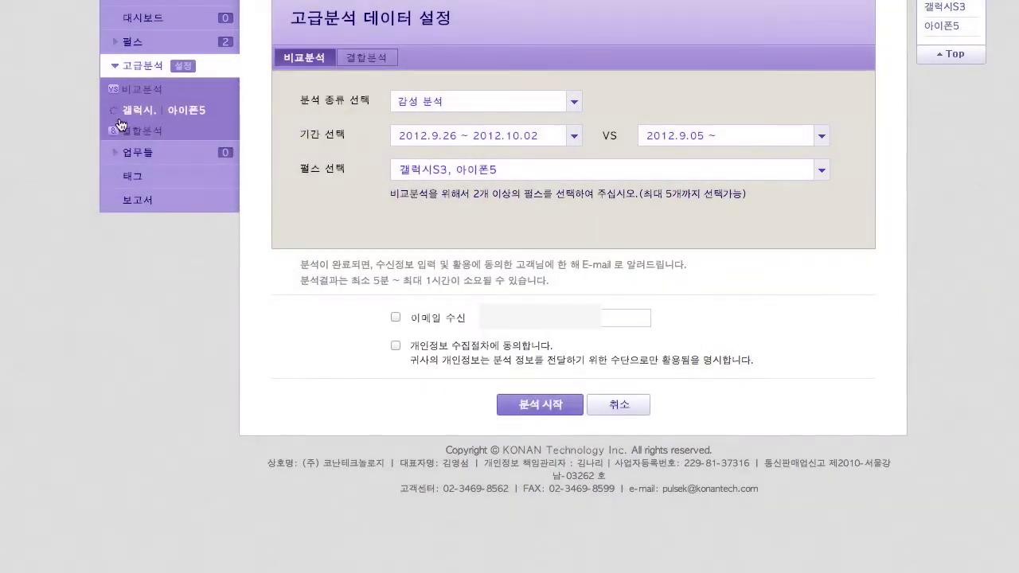
Open the finished 갤럭시S3 and 아이폰5 comparison and examine the negative mention counts for 갤럭시S3 in both periods.
mouse_move(161, 114)
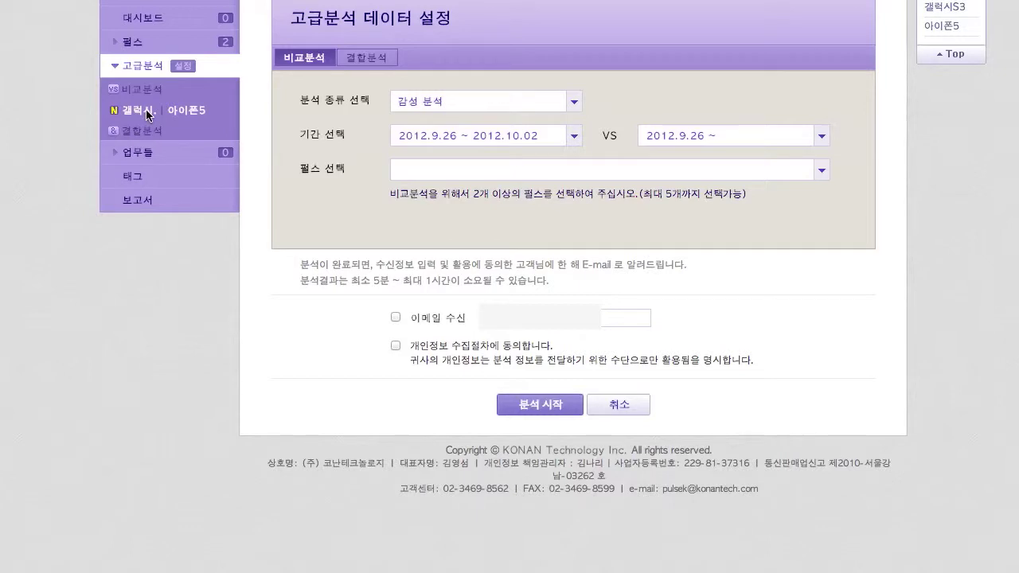
left_click(147, 112)
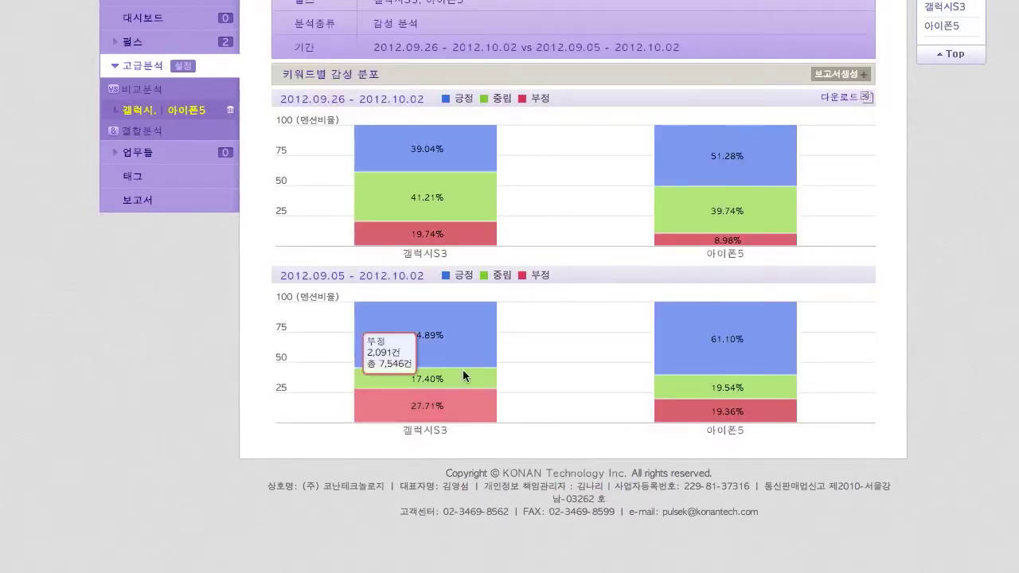
mouse_move(477, 240)
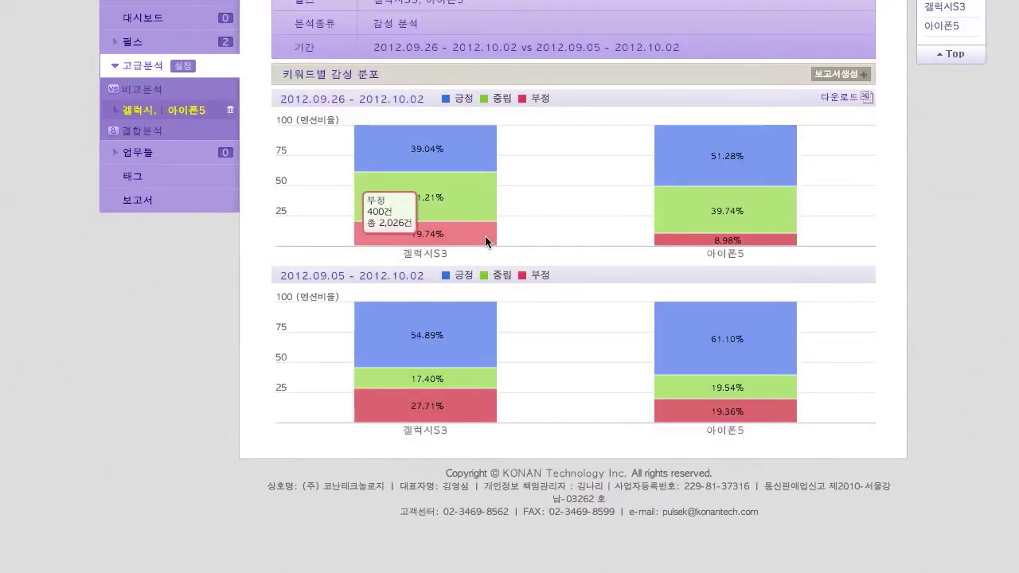